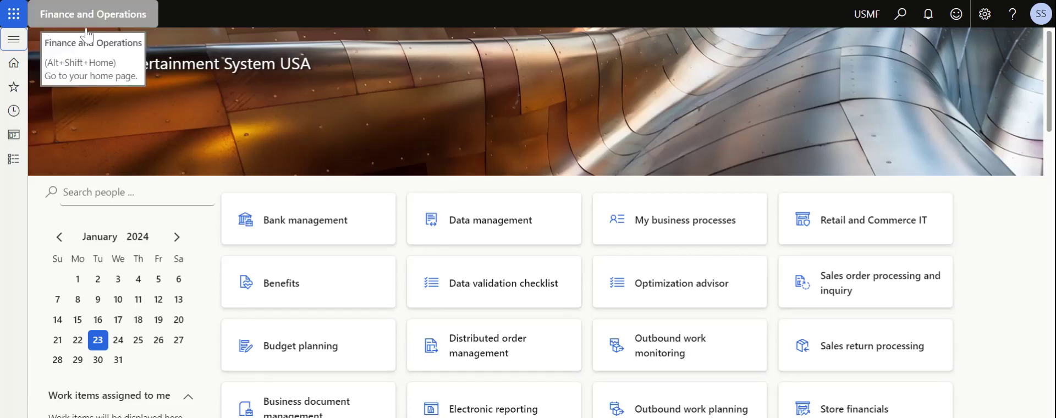
Step: Open the transfer order list under the inbound orders of the Inventory management module
left_click(19, 162)
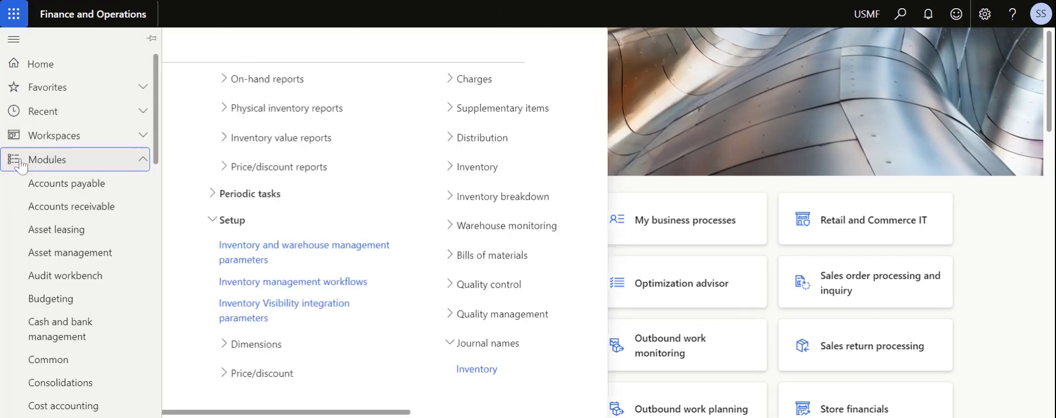
scroll(92, 251, "down", 3)
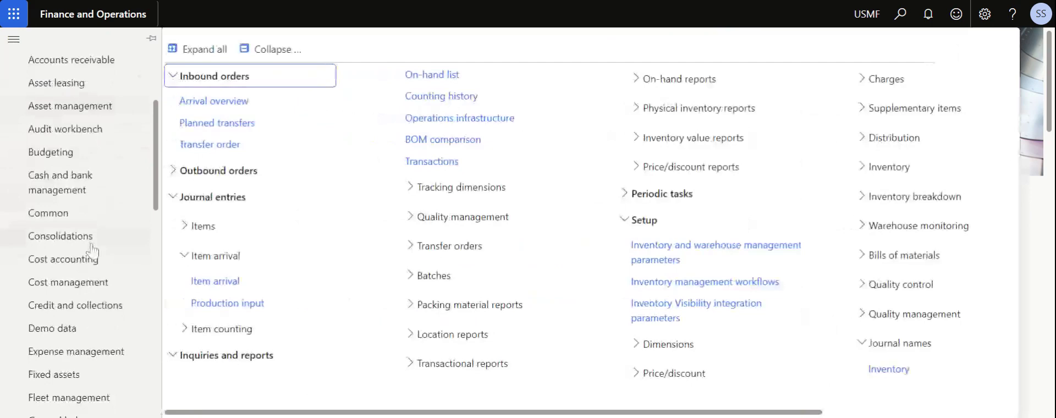
scroll(92, 250, "down", 10)
scroll(82, 236, "down", 4)
scroll(82, 237, "up", 9)
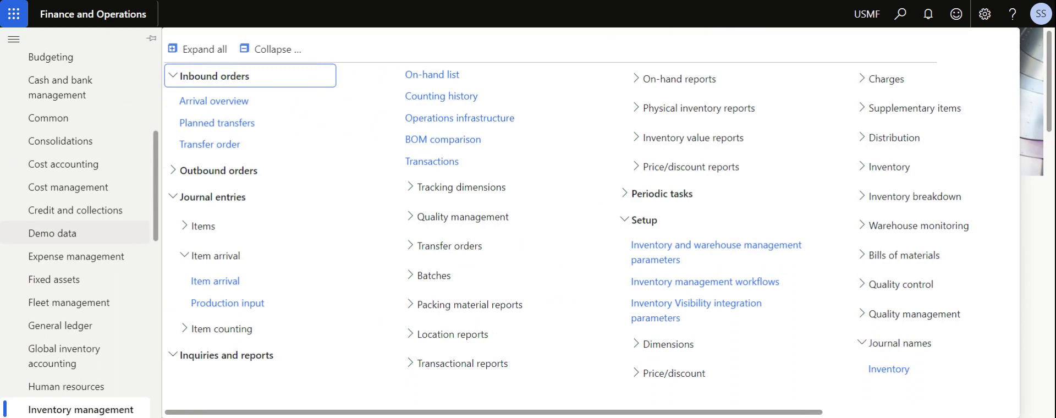
scroll(83, 232, "up", 5)
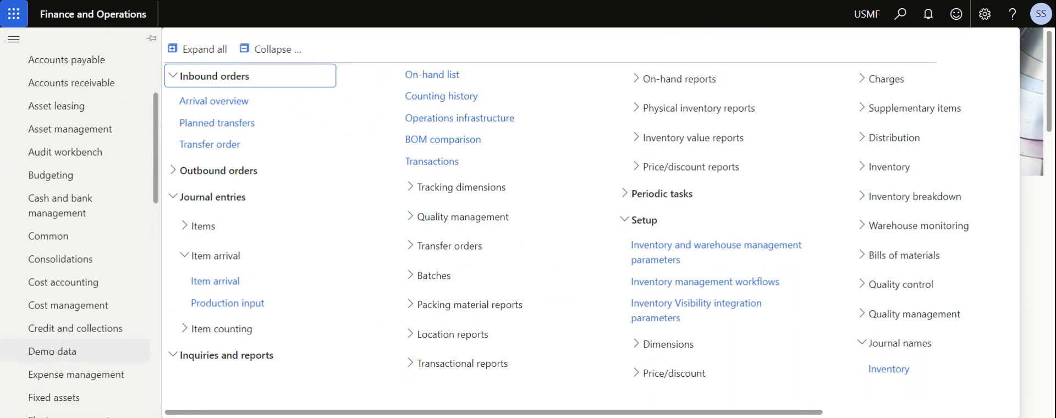
scroll(74, 325, "down", 5)
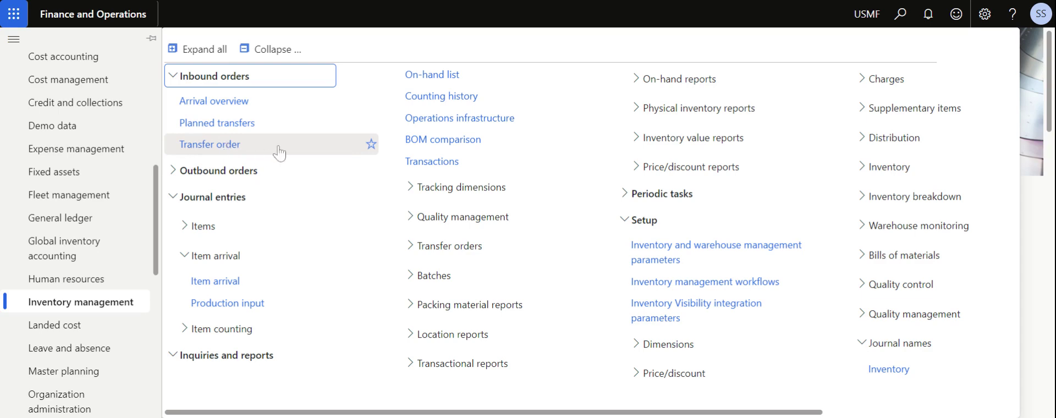
left_click(238, 146)
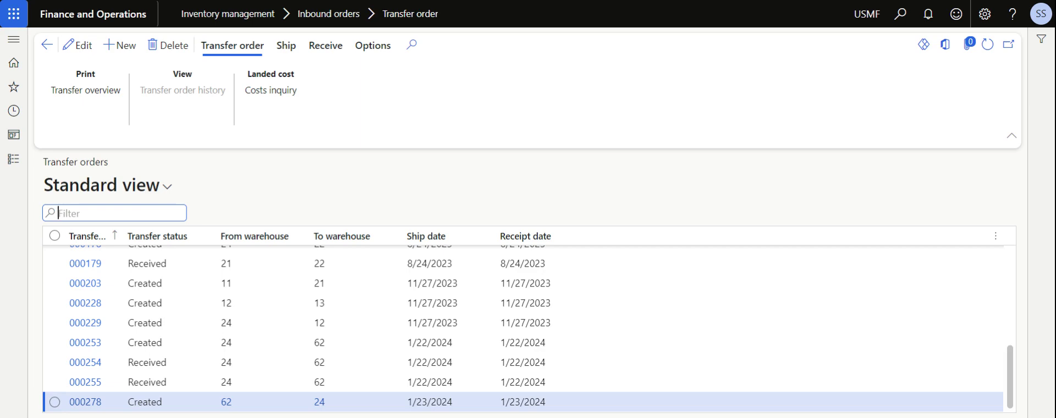
scroll(245, 299, "up", 2)
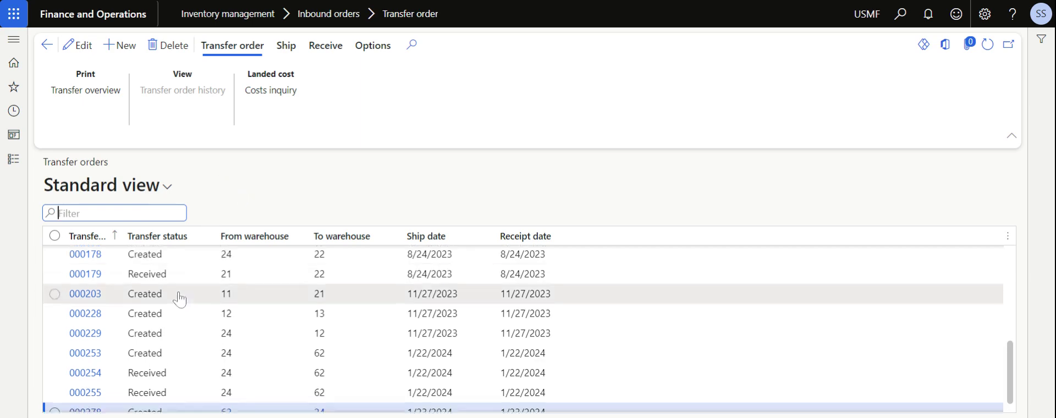
left_click(14, 159)
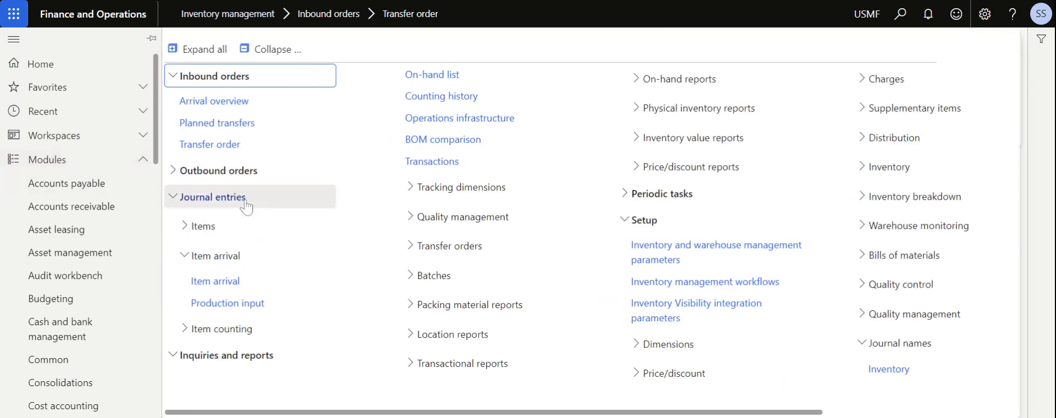
left_click(222, 225)
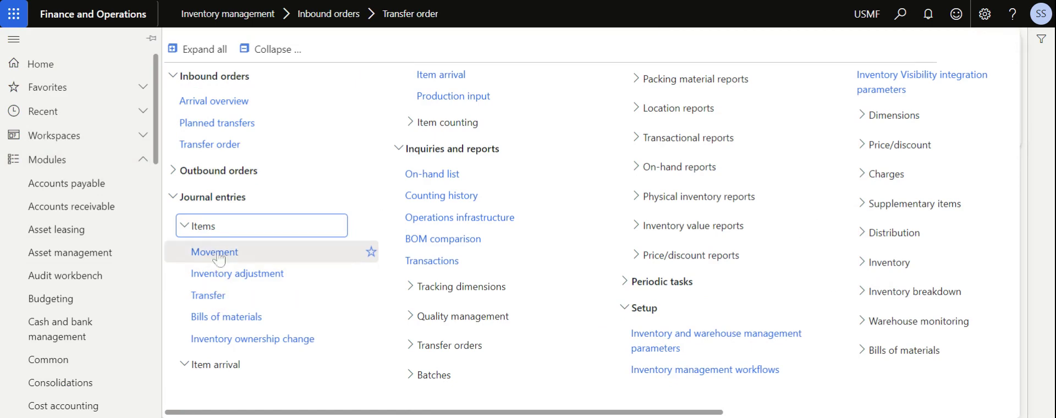
left_click(217, 231)
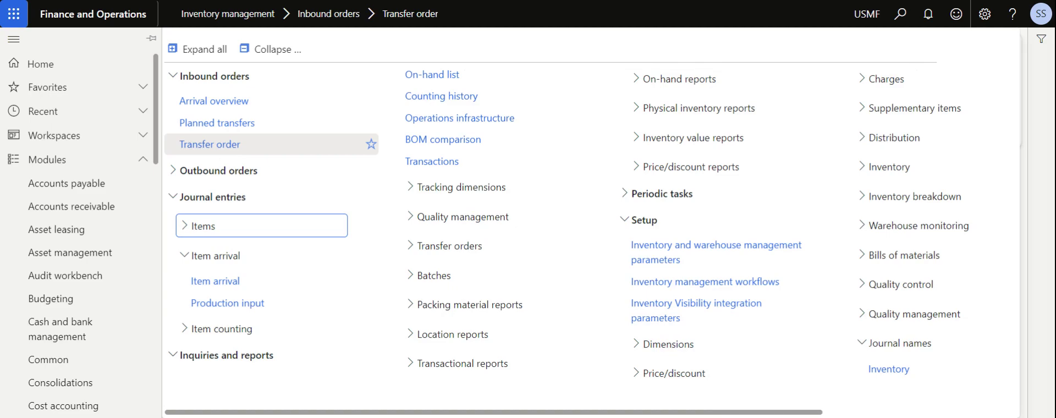
Step: Reopen the transfer order list and create a new transfer order from warehouse 24 to warehouse 62
left_click(225, 145)
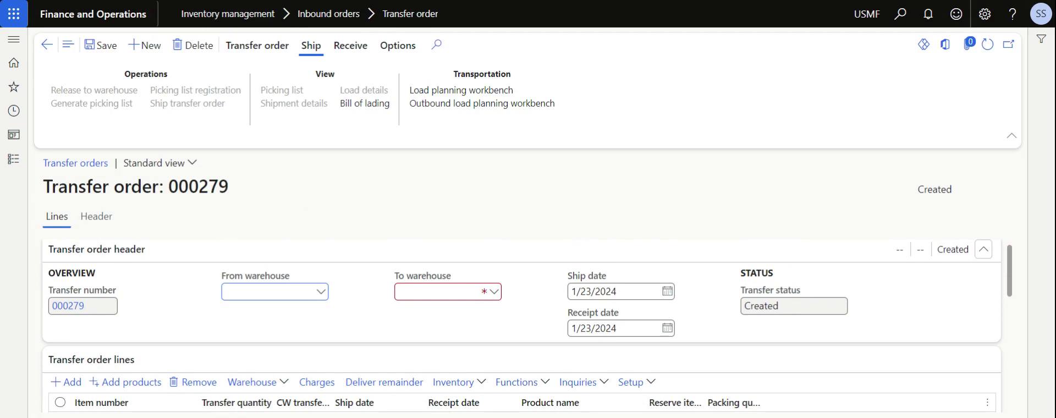
type("24")
key("Tab")
type("62")
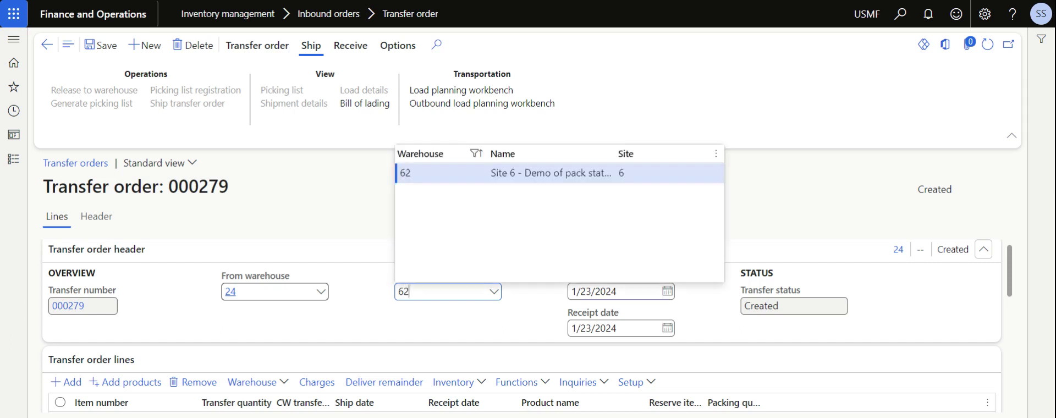
key("Tab")
Step: Add a line for item 030923-test to the new transfer order
scroll(368, 316, "down", 1)
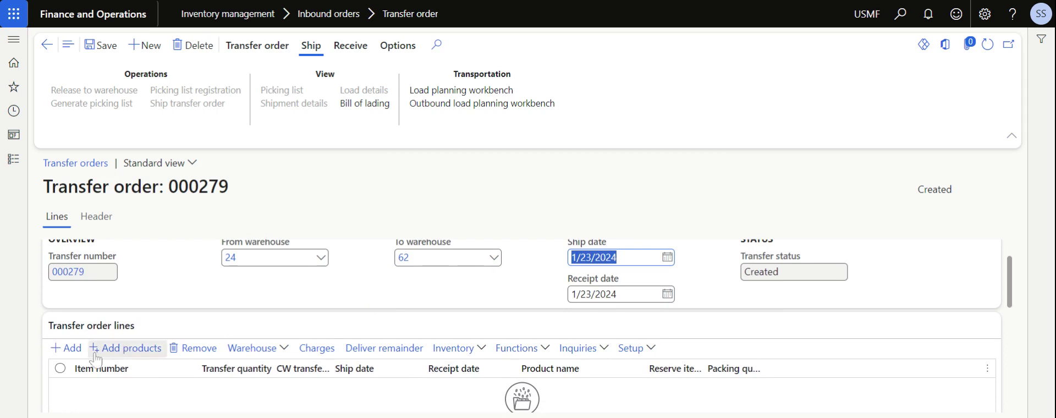
scroll(446, 309, "up", 1)
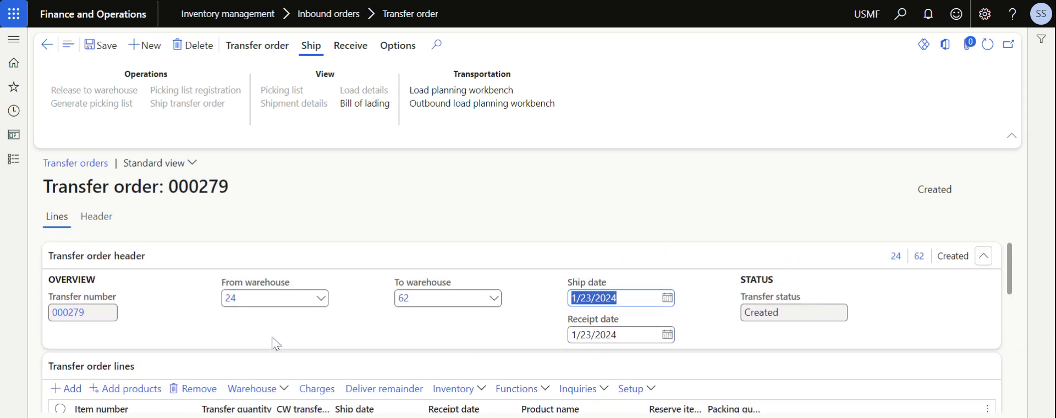
scroll(249, 346, "down", 2)
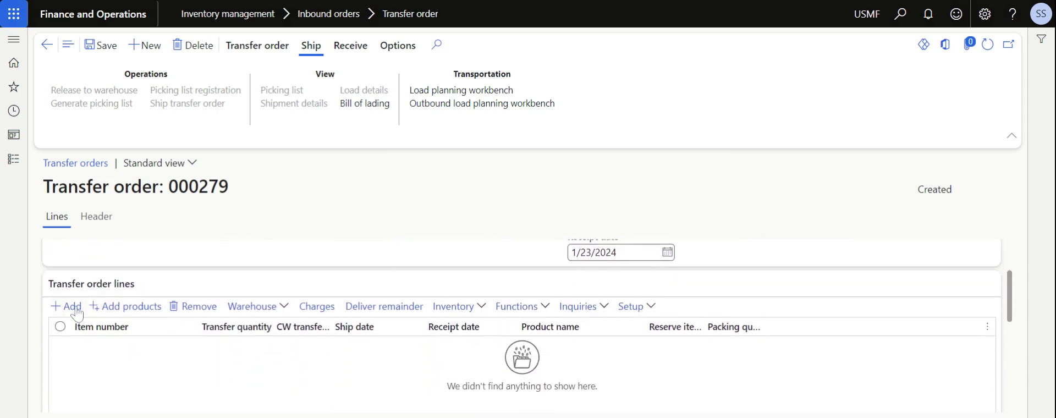
left_click(67, 306)
left_click(175, 352)
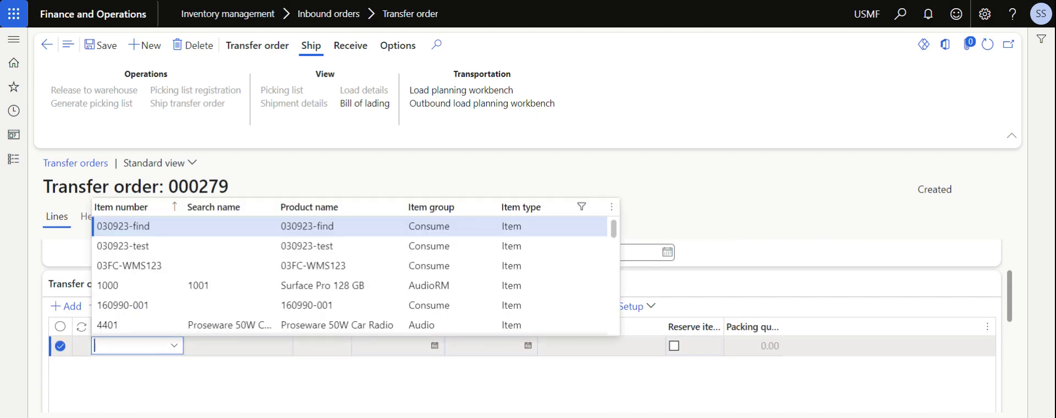
left_click(195, 365)
scroll(272, 284, "up", 2)
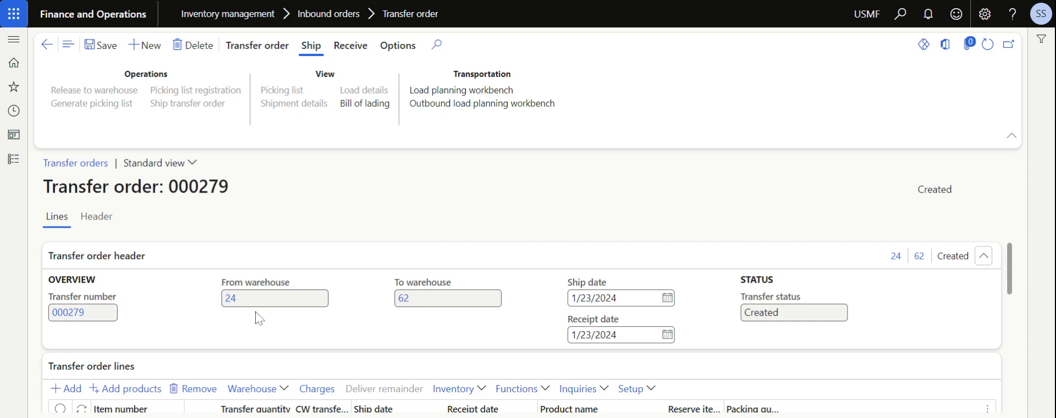
scroll(209, 333, "down", 2)
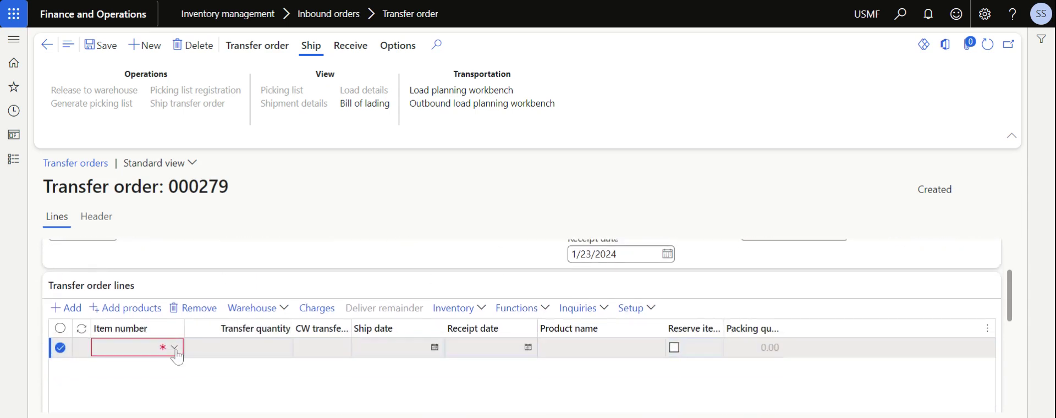
left_click(175, 347)
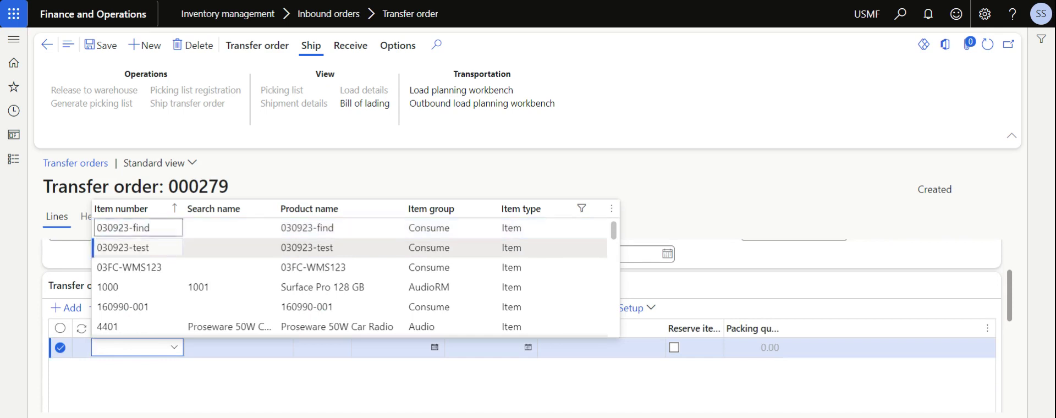
left_click(182, 248)
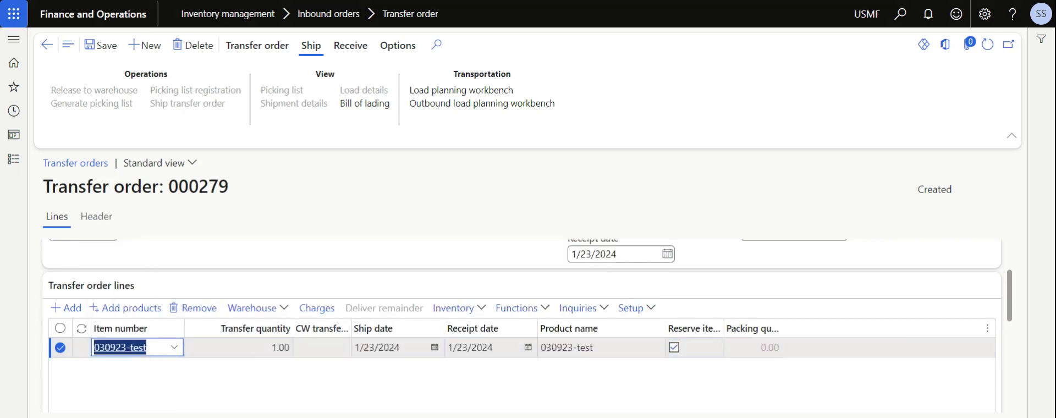
Step: Set the transfer quantity of the 030923-test line to 2
key("Tab")
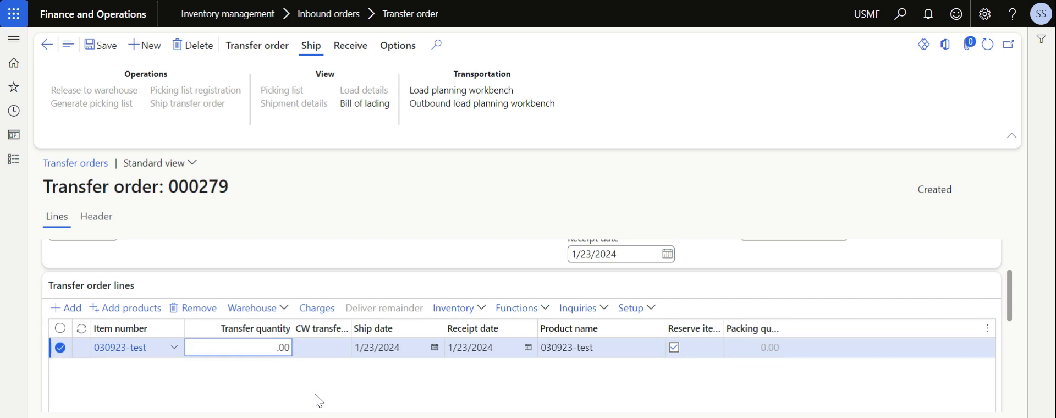
type("2")
scroll(305, 362, "up", 2)
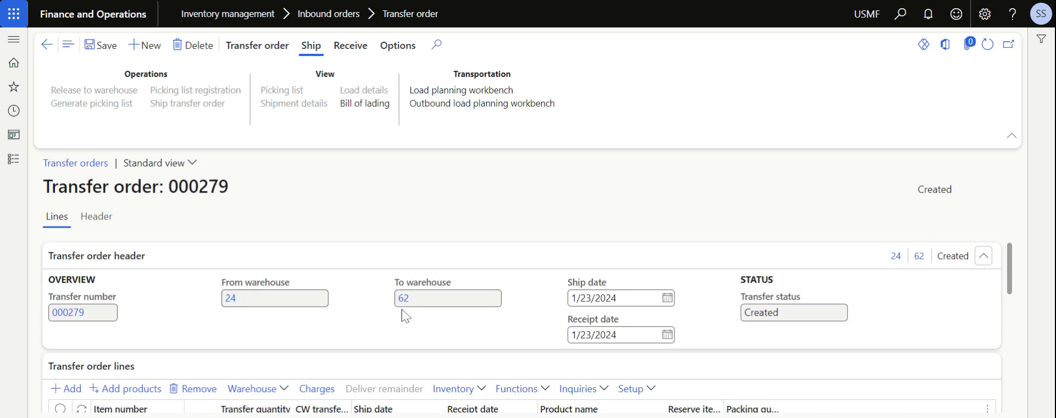
key("Tab")
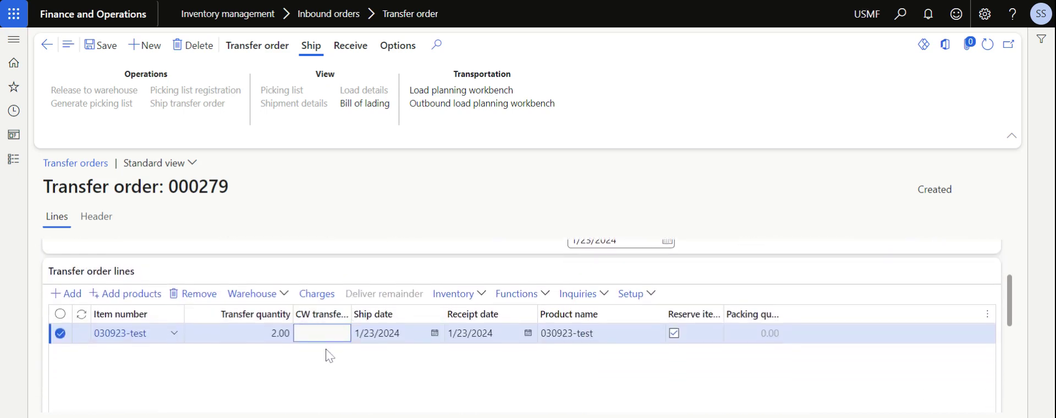
left_click_drag(240, 192, 179, 187)
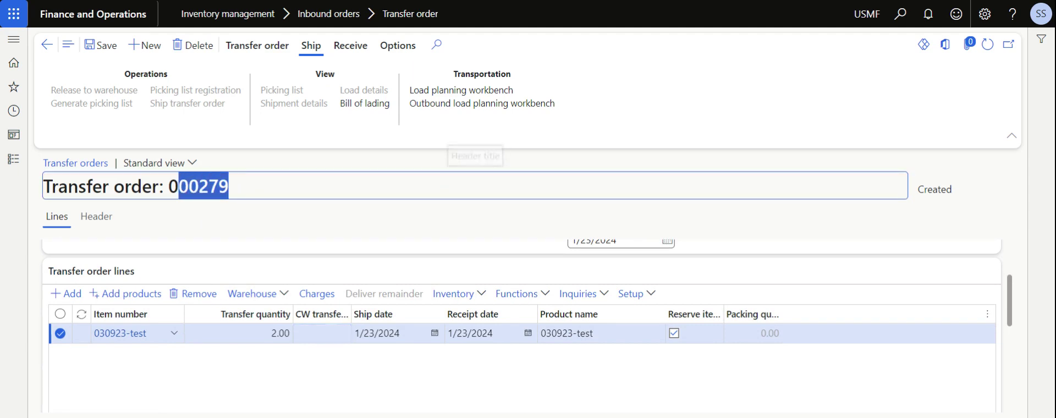
left_click(261, 360)
Step: Check the inventory dimensions and the reservation setup in the transfer order line's details
scroll(261, 362, "down", 5)
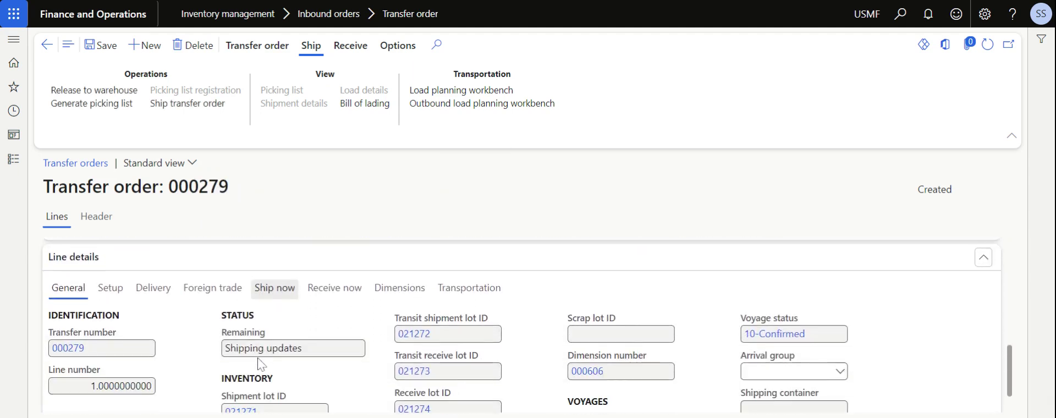
left_click(404, 280)
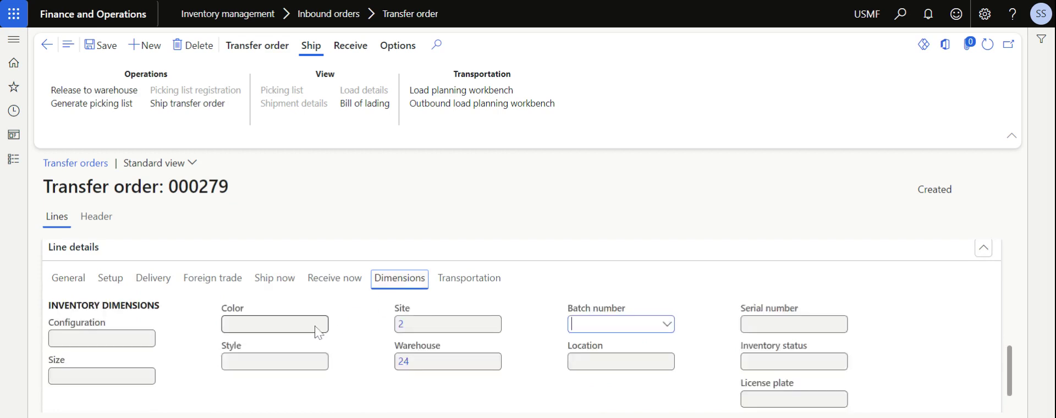
scroll(318, 330, "down", 1)
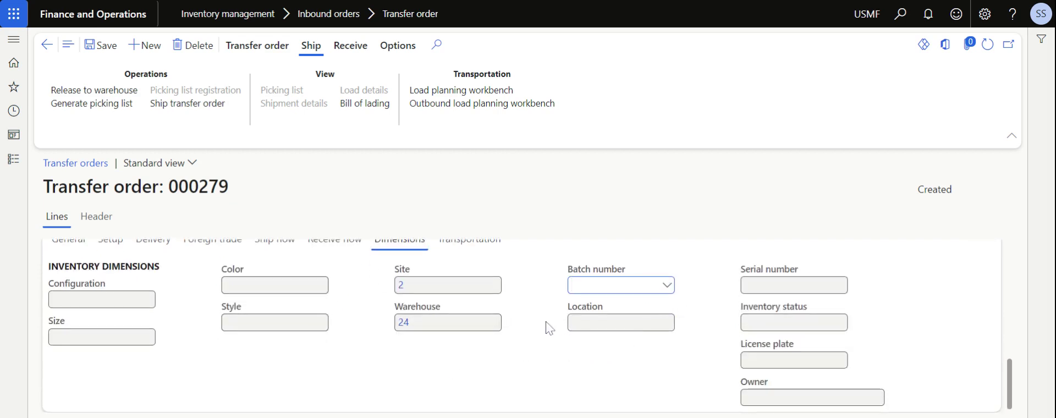
scroll(530, 330, "up", 1)
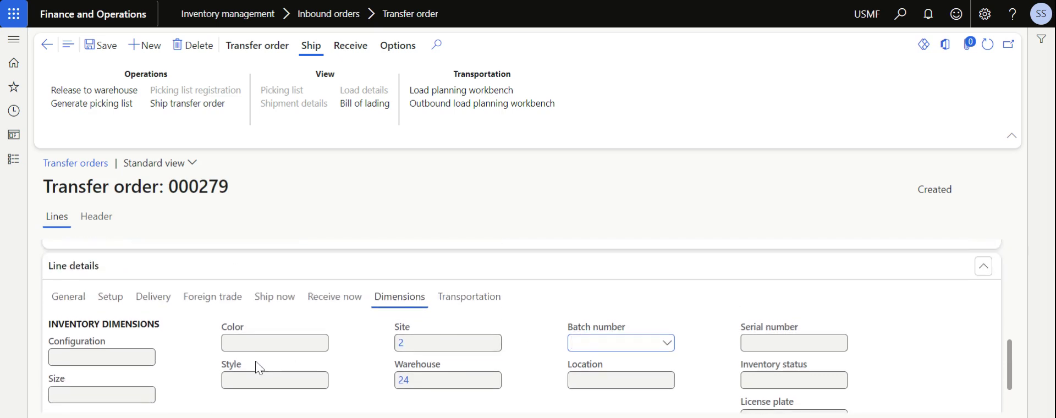
left_click(111, 311)
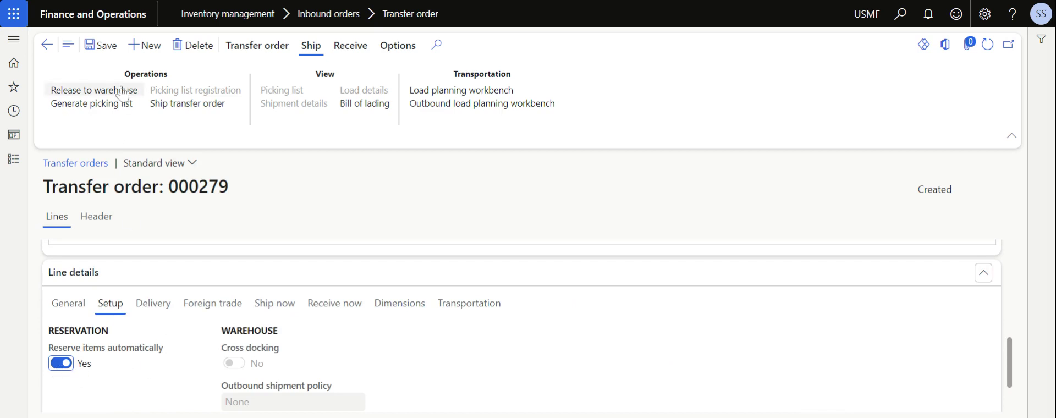
Step: Save the transfer order with its 030923-test line
left_click(101, 45)
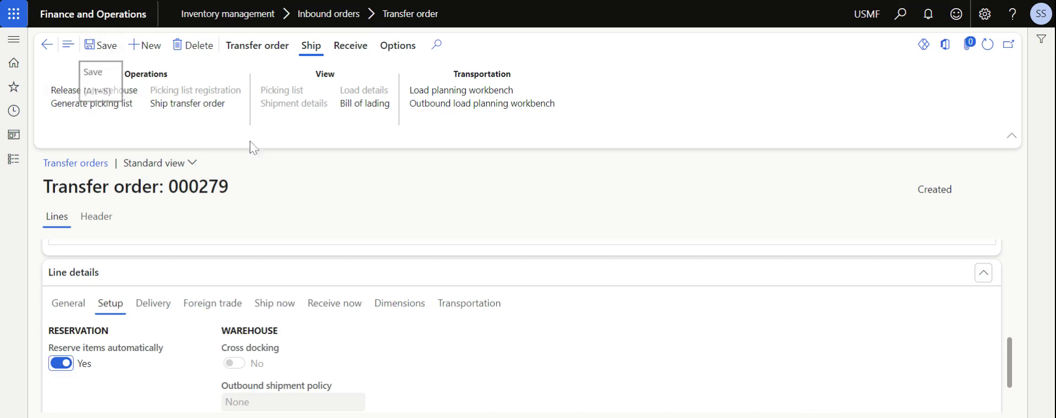
scroll(233, 330, "up", 3)
scroll(230, 328, "up", 2)
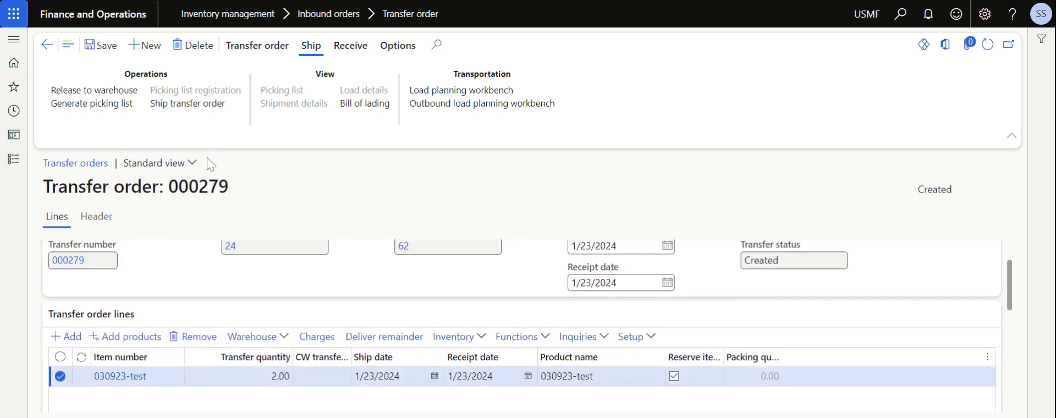
Step: Start shipping the transfer order with the update set to All, and widen the Ship quantity column
left_click(176, 105)
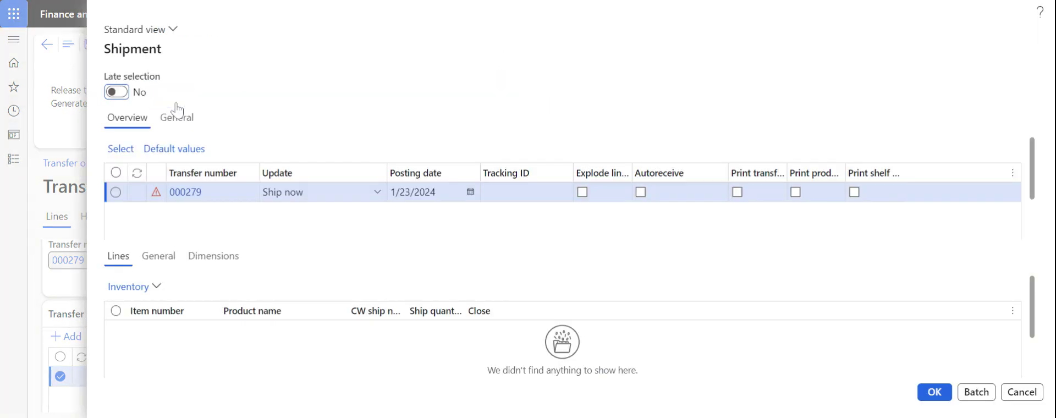
left_click(383, 196)
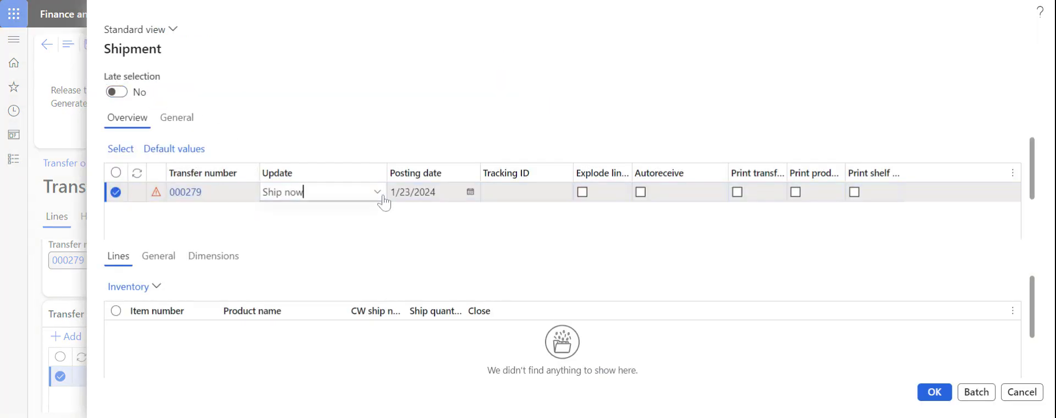
left_click(382, 197)
left_click(299, 248)
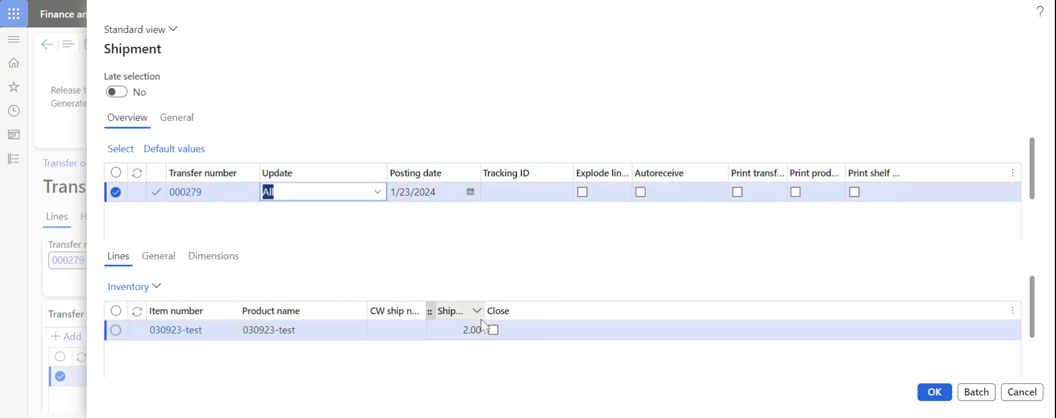
left_click_drag(483, 311, 541, 311)
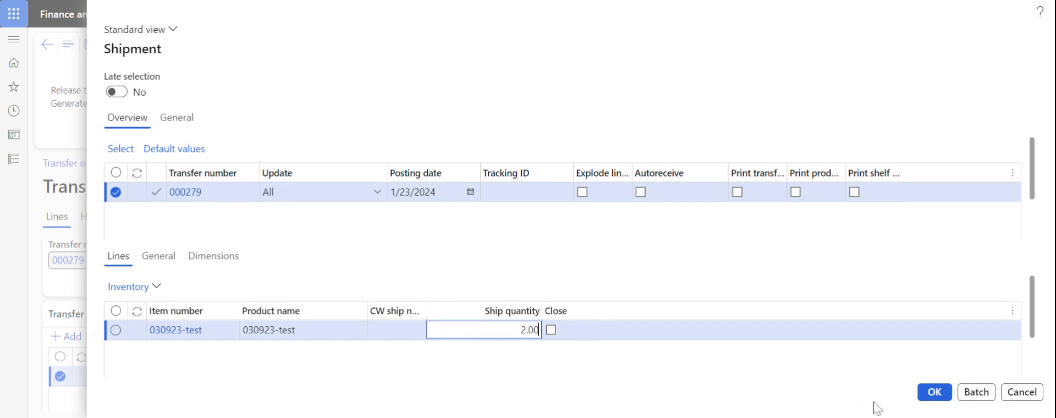
Step: Cancel the open shipment posting and check the transfer order's status
left_click(1014, 393)
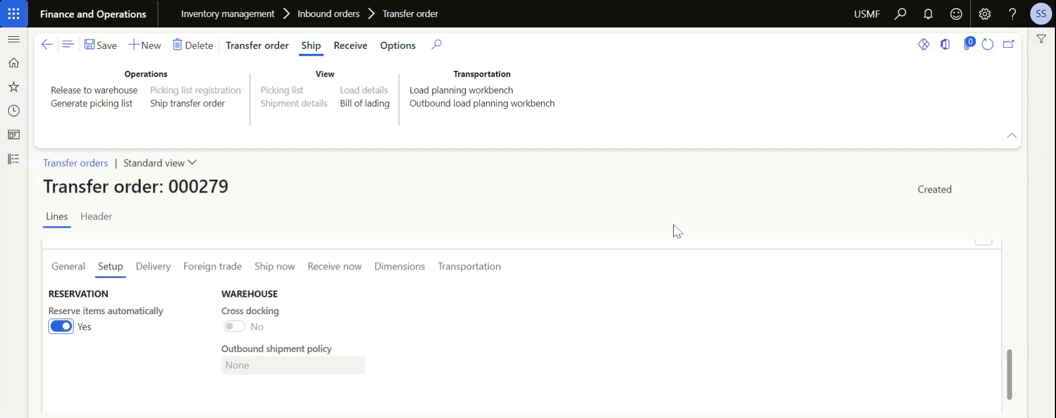
double_click(934, 189)
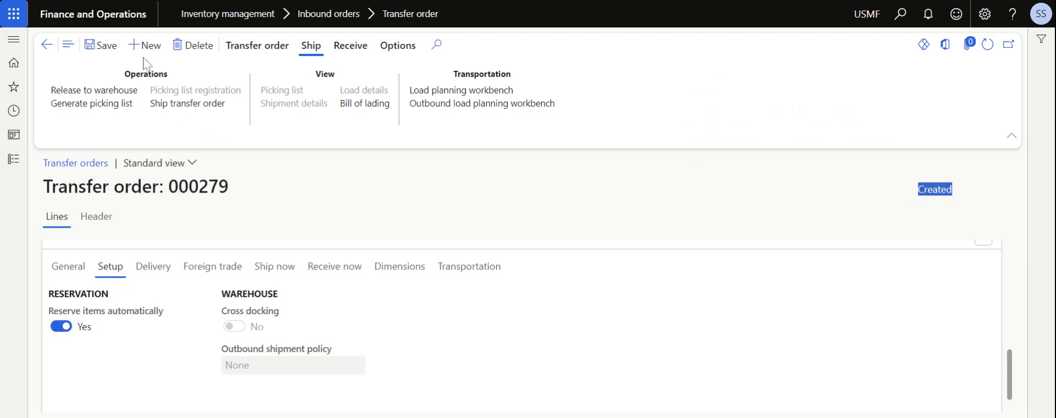
Step: Ship the transfer order with the update set to All, and check the order's status
left_click(176, 110)
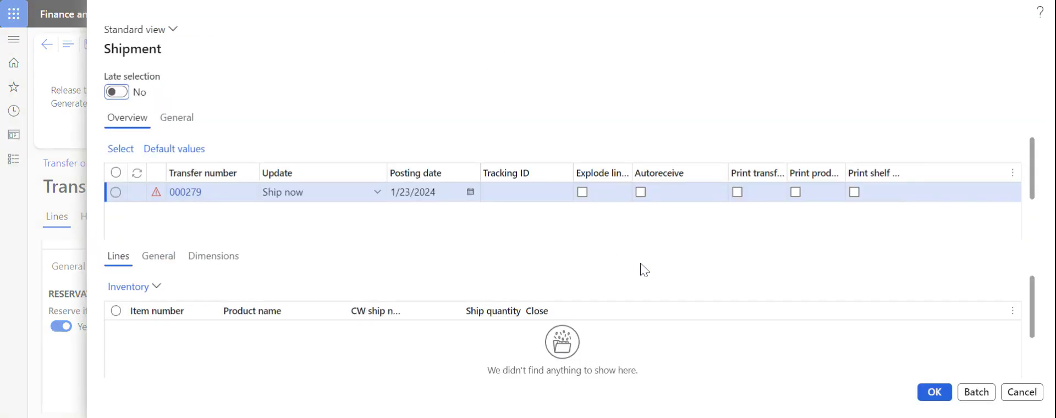
left_click(377, 193)
left_click(306, 243)
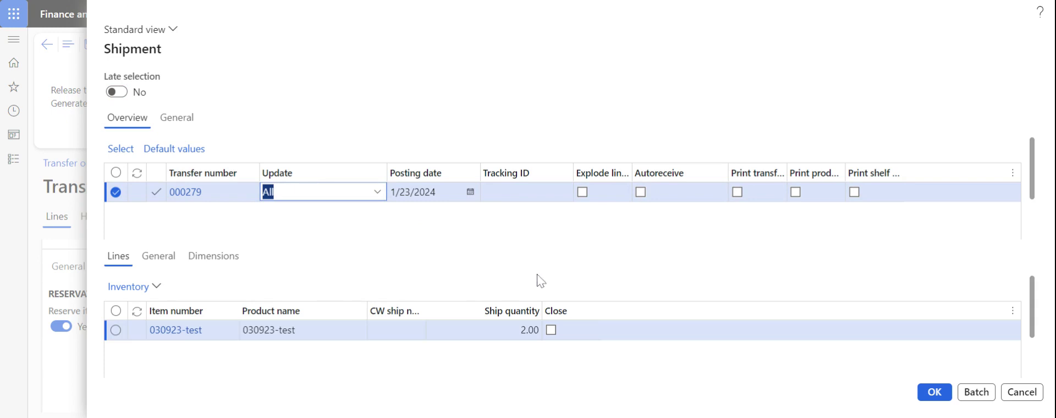
left_click(934, 392)
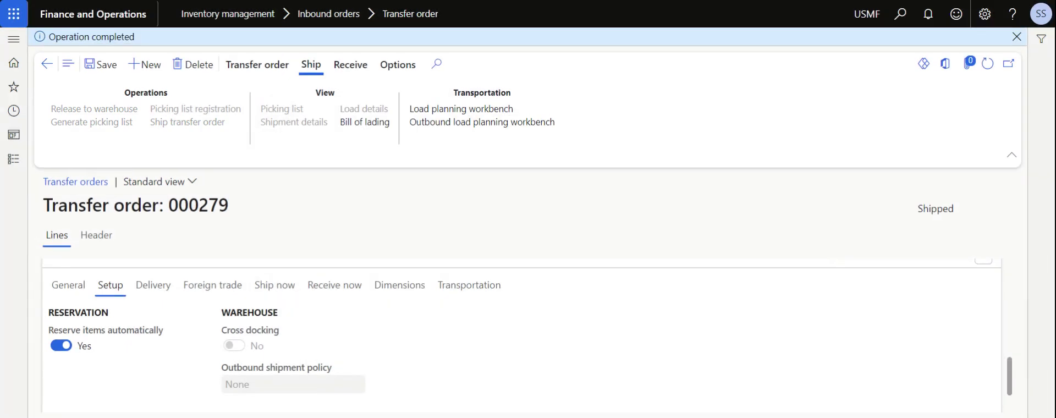
scroll(308, 315, "up", 5)
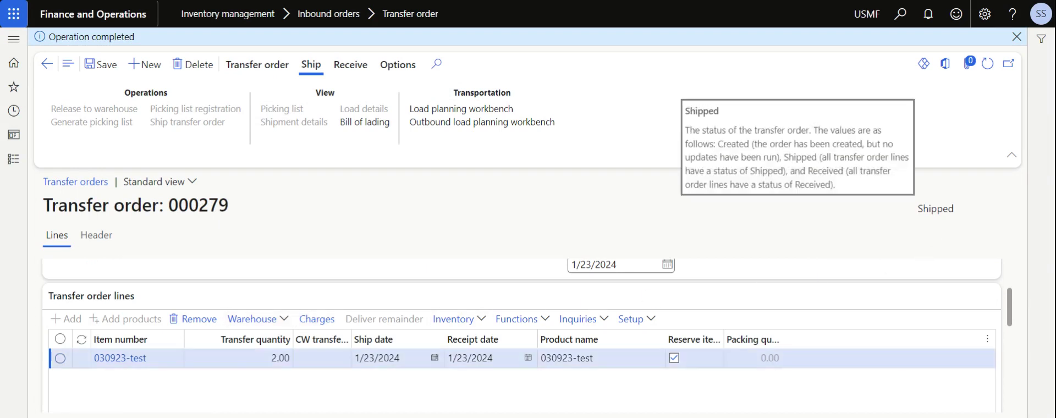
double_click(935, 209)
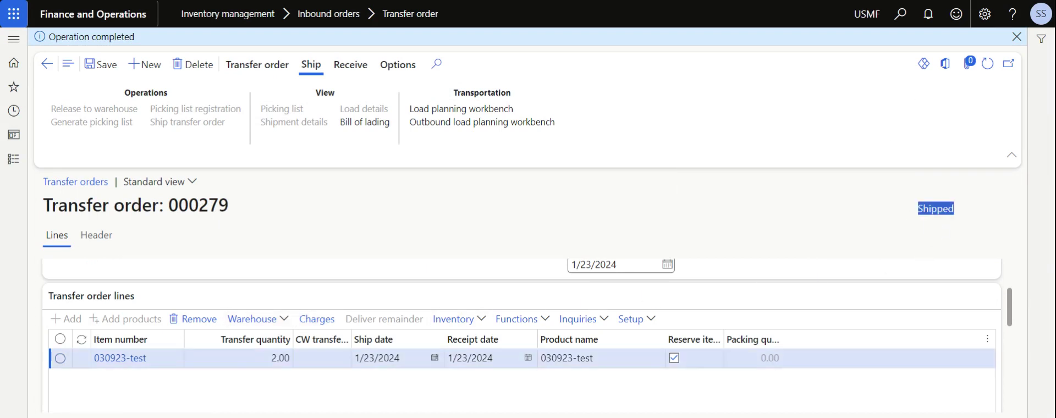
Step: Examine the inventory transactions of the shipped 030923-test line, comparing issue and receipt status, site and warehouse for each transaction
left_click(481, 324)
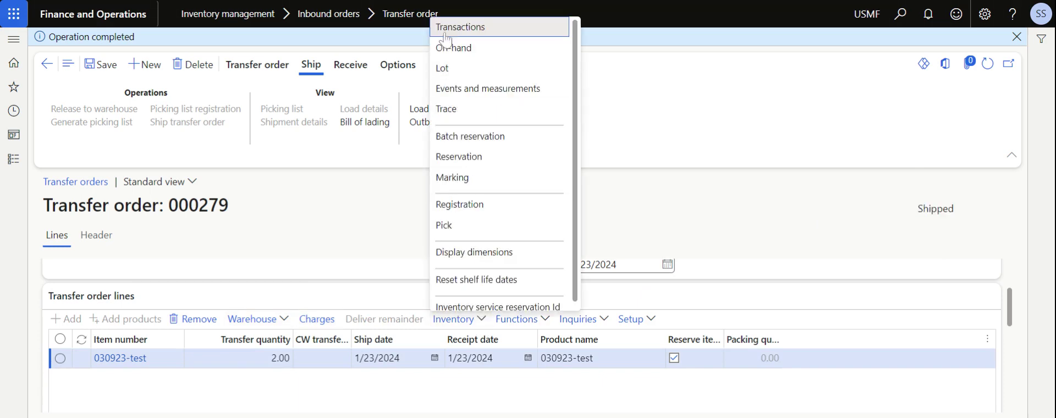
left_click(447, 41)
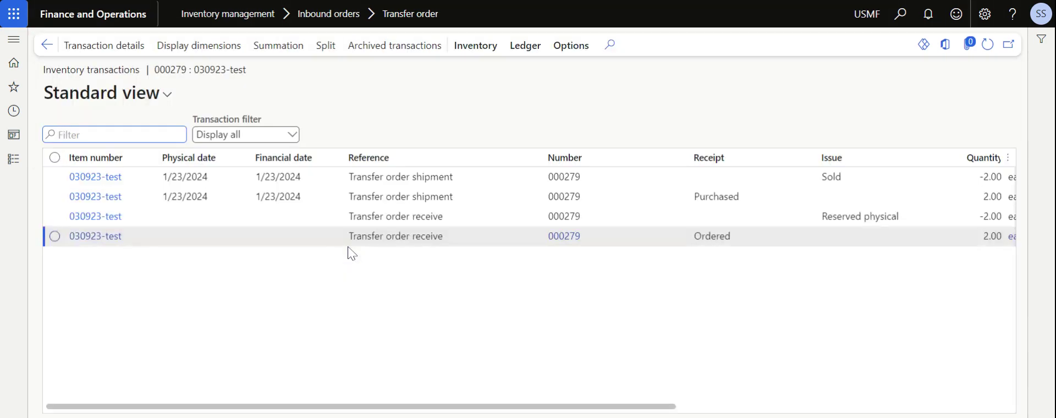
scroll(547, 247, "right", 10)
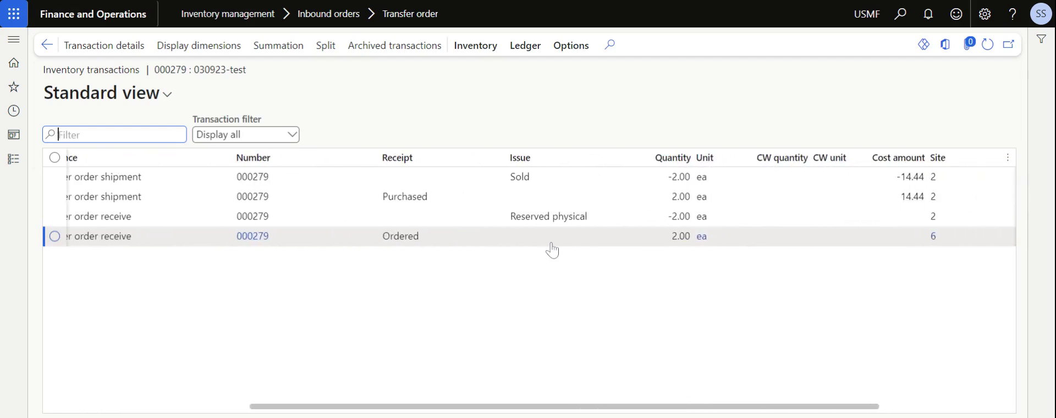
scroll(545, 251, "right", 5)
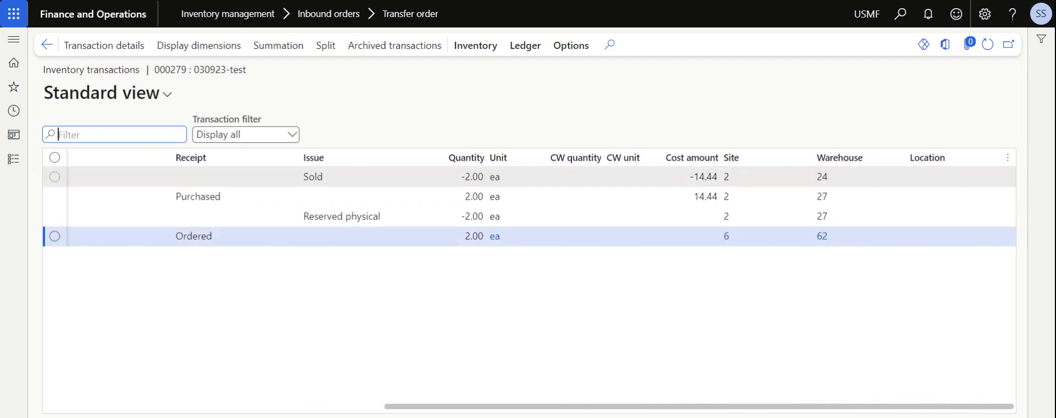
left_click(824, 179)
mouse_move(826, 181)
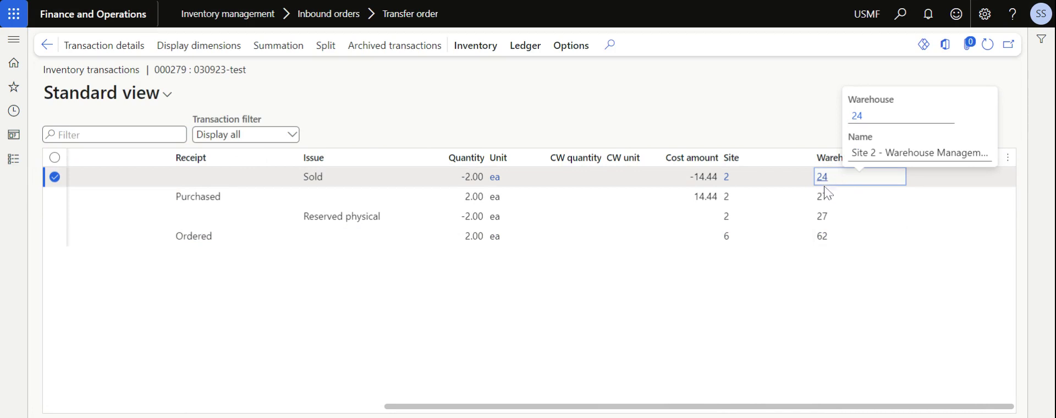
left_click(823, 196)
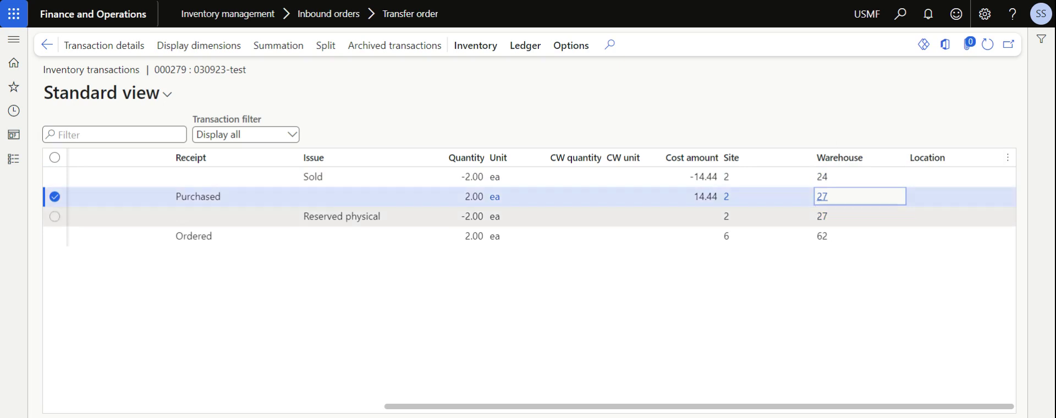
left_click(777, 237)
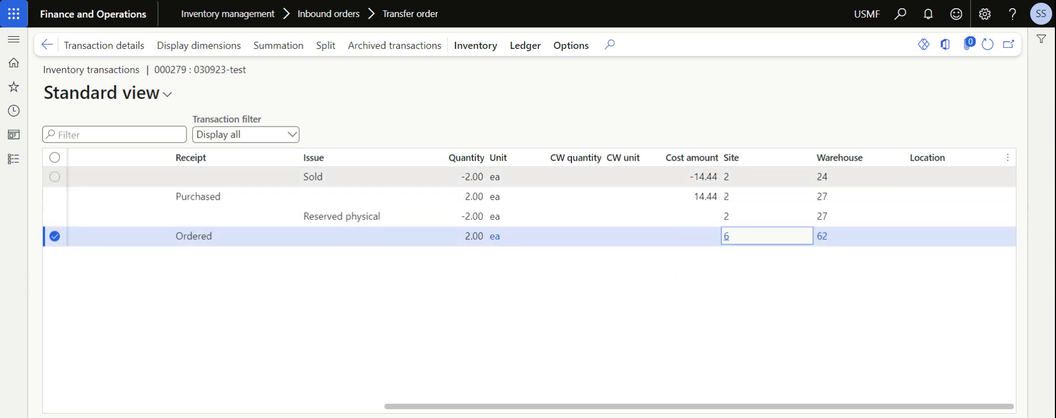
Step: Check the transit warehouse setup in warehouse 24's record and return to the transfer order
left_click(832, 178)
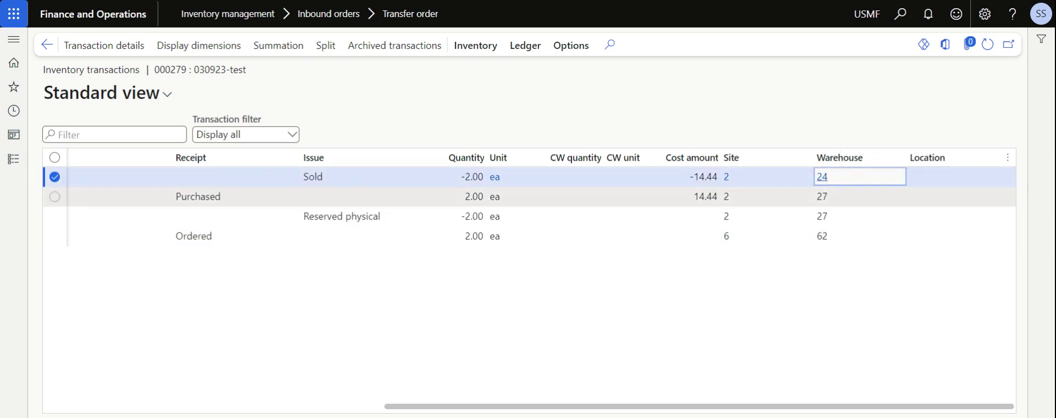
left_click(823, 183)
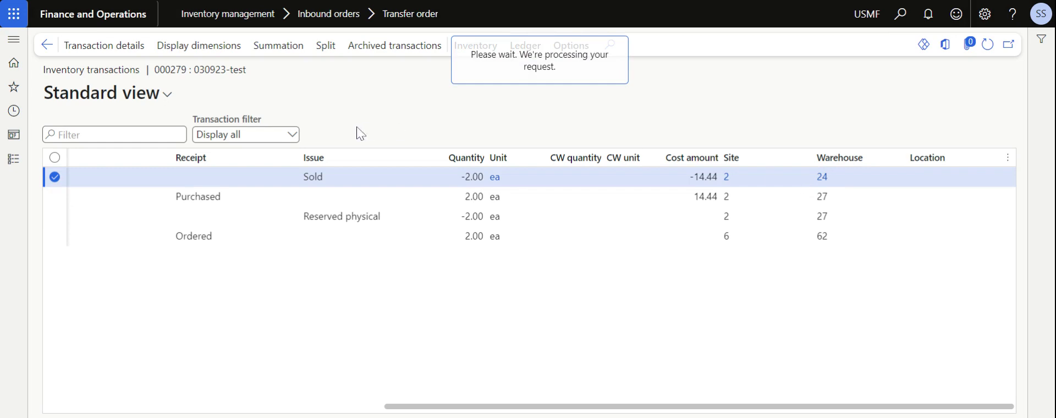
scroll(361, 219, "down", 10)
scroll(365, 221, "up", 3)
scroll(363, 220, "up", 5)
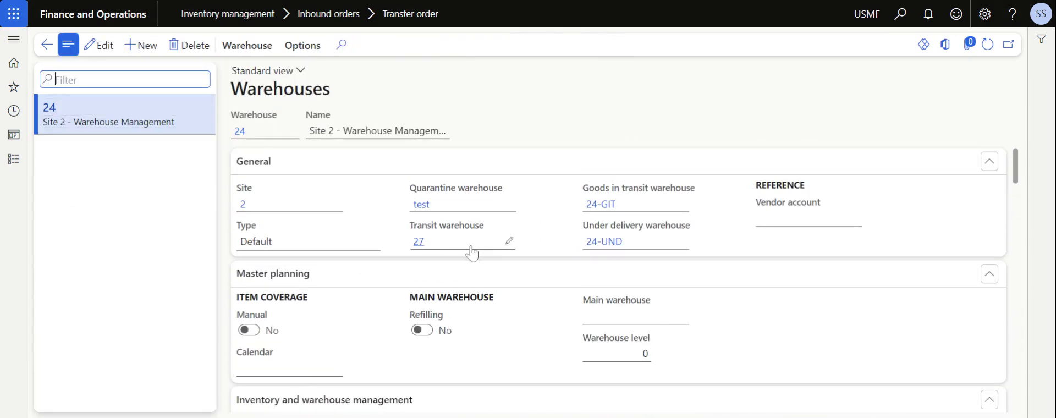
key("F2")
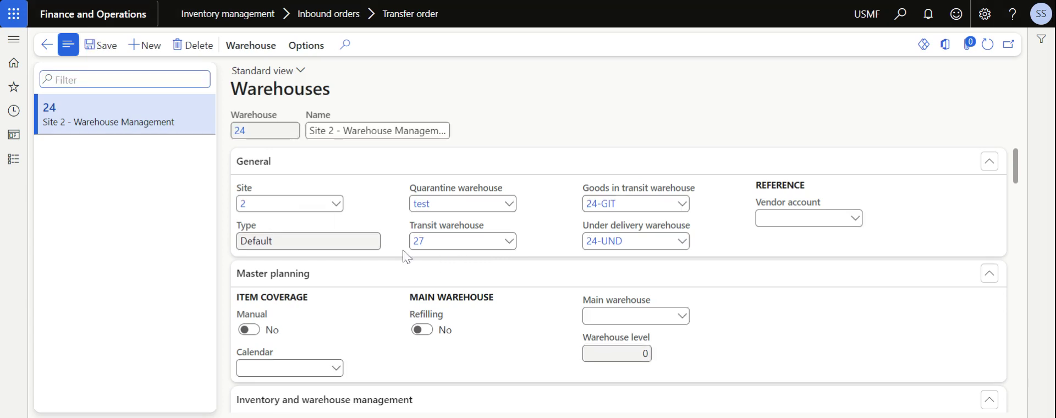
key("Escape")
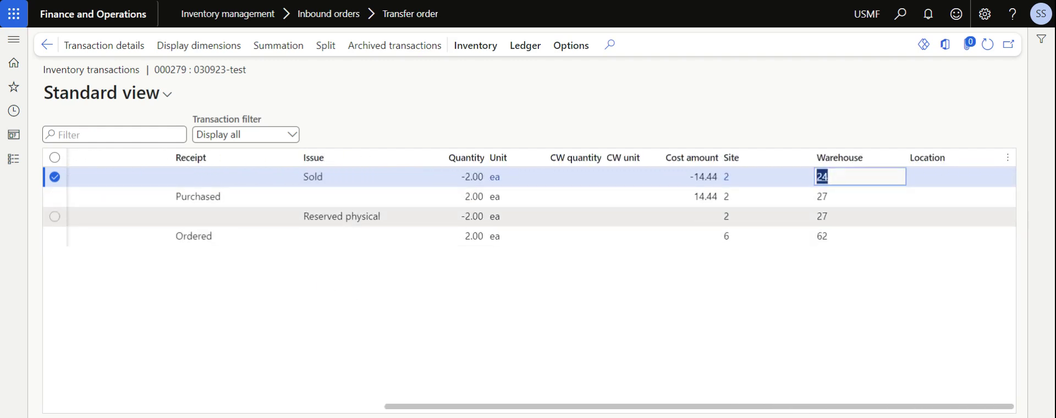
left_click(142, 103)
key("Escape")
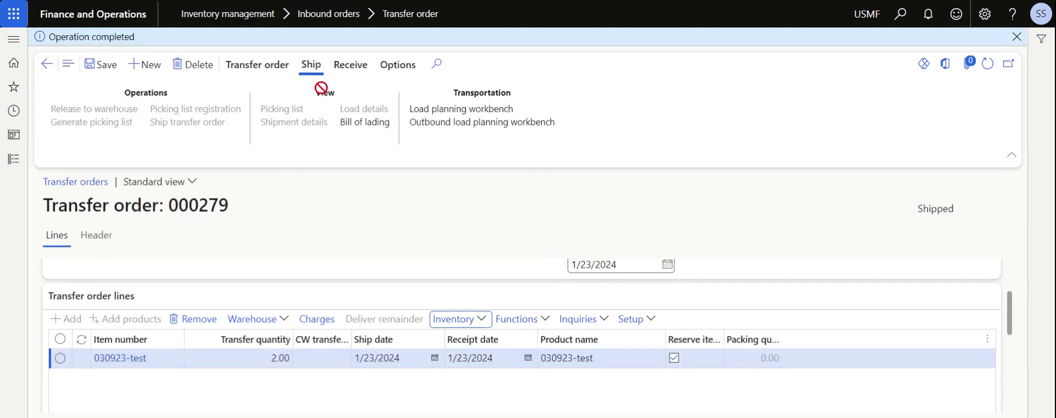
Step: Receive the transfer order with the update set to All, and check the order's status
left_click(350, 66)
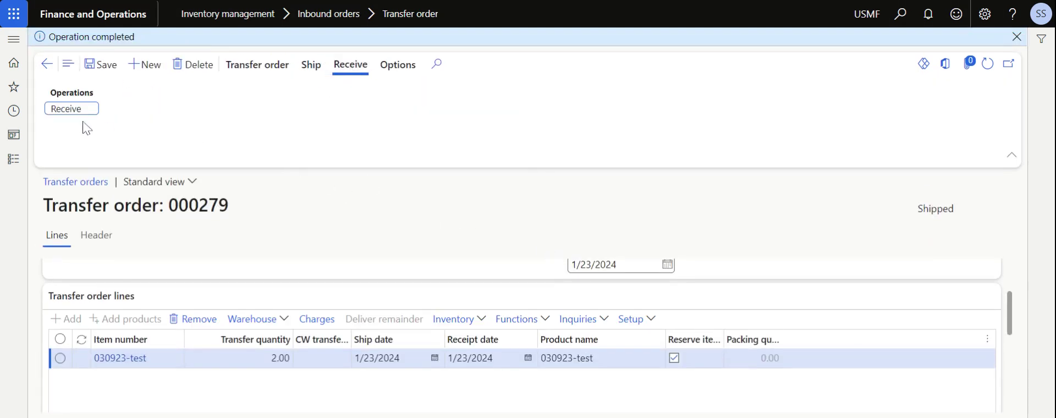
left_click(57, 116)
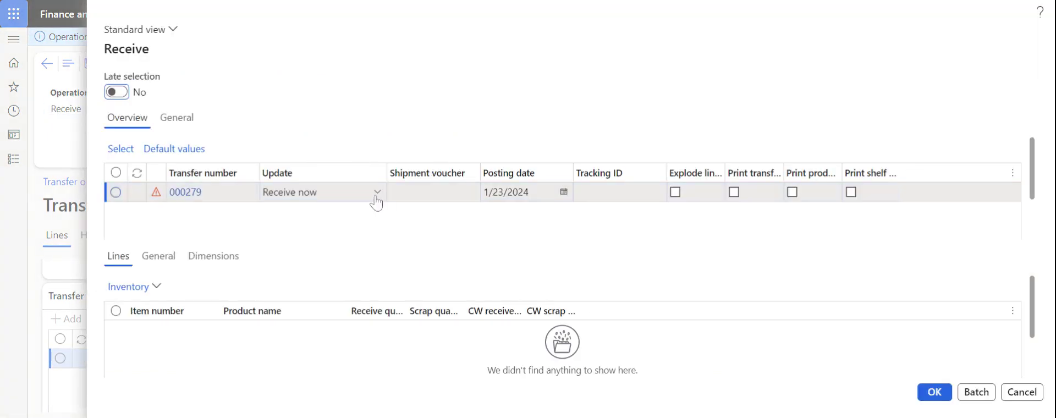
left_click(377, 193)
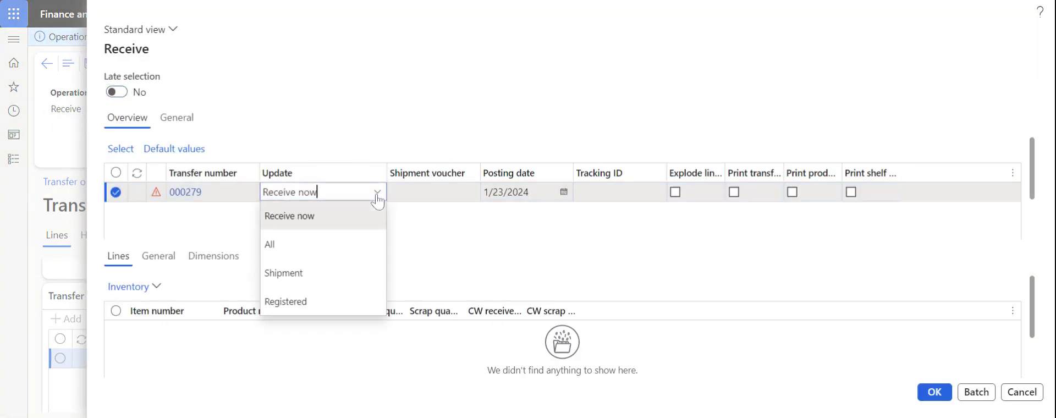
left_click(311, 247)
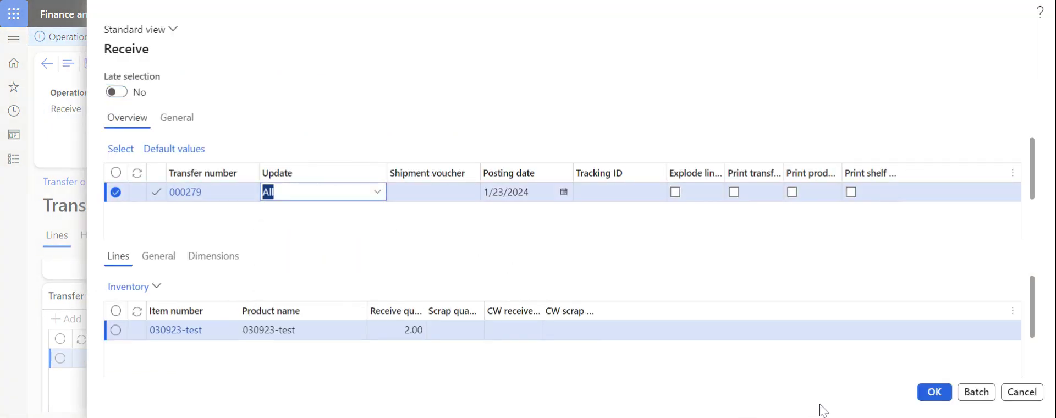
left_click(937, 392)
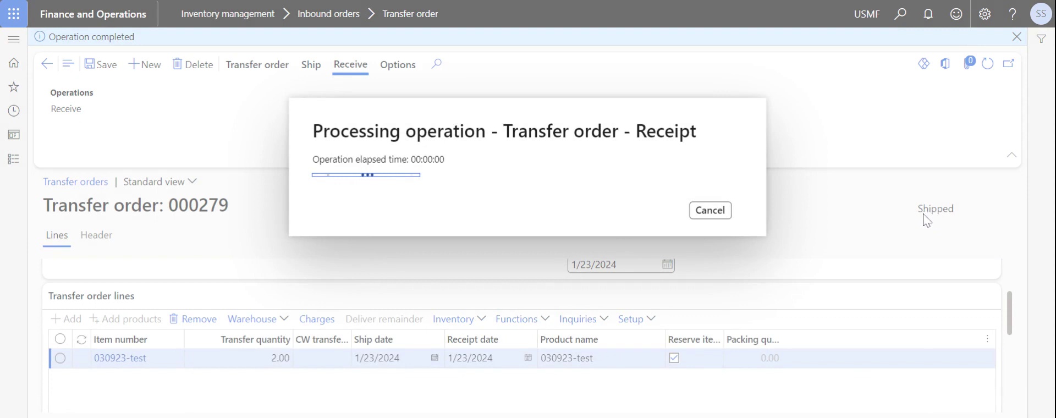
double_click(936, 209)
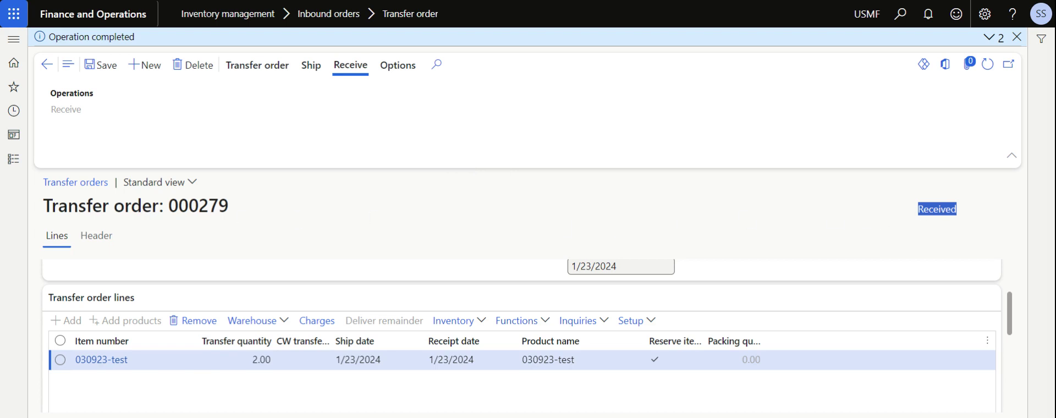
Step: Review the received 030923-test line's inventory transactions by issue and receipt status, cost and warehouse, and return to the transfer order
left_click(481, 328)
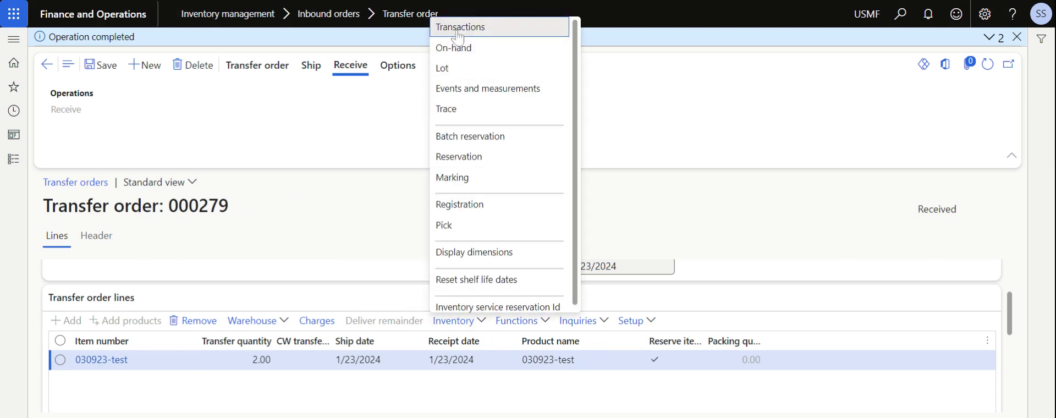
left_click(455, 38)
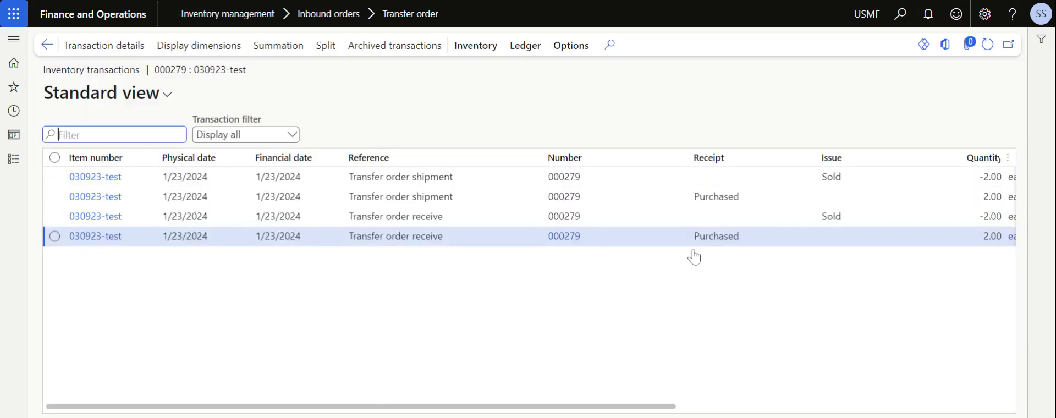
scroll(694, 255, "right", 5)
scroll(694, 256, "right", 5)
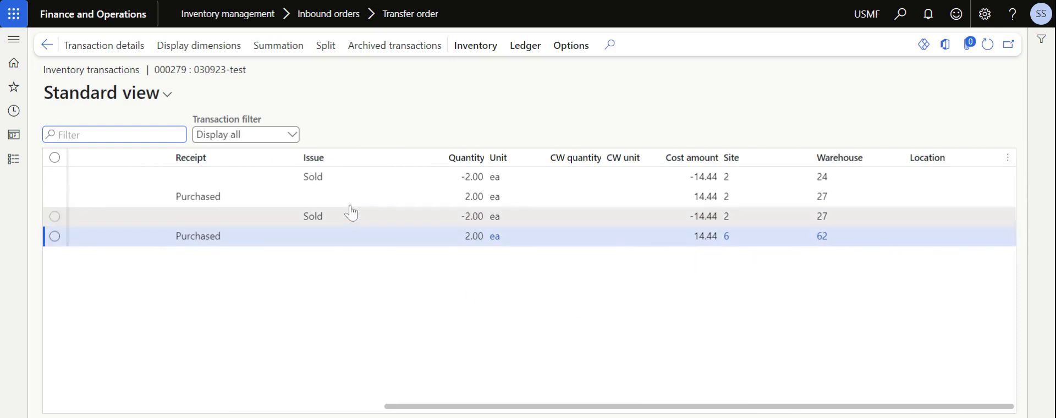
left_click(358, 177)
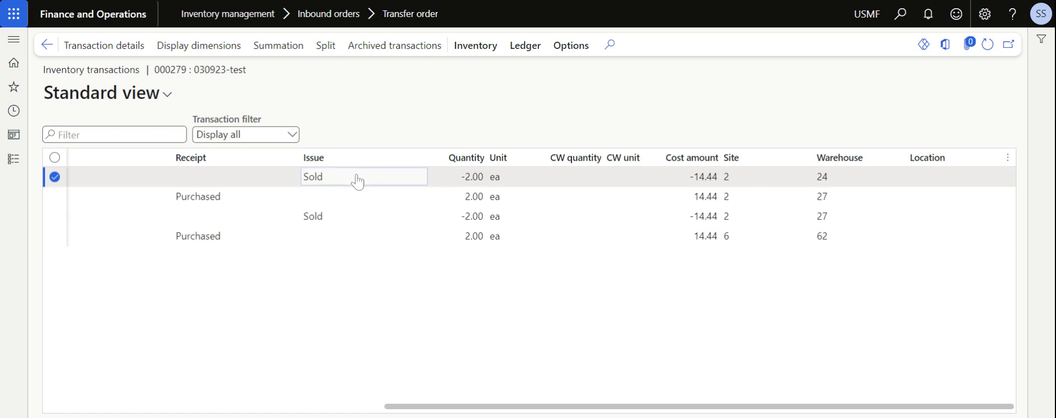
left_click(356, 206)
left_click(356, 218)
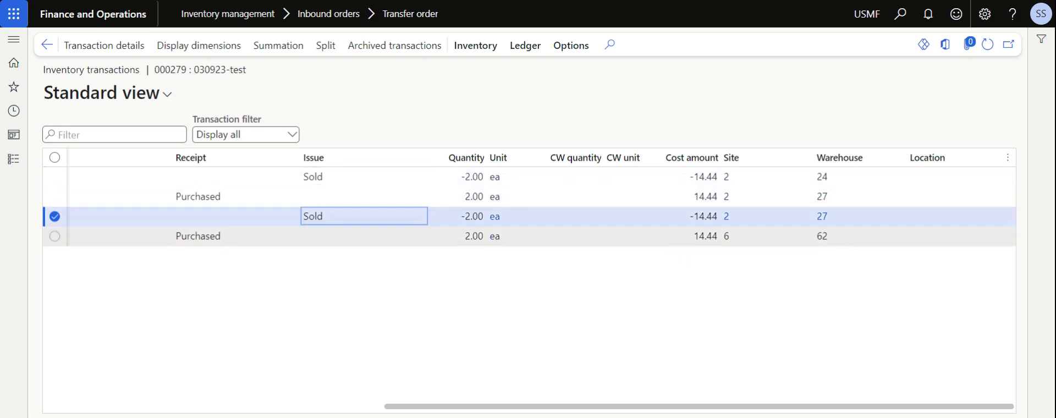
left_click(685, 243)
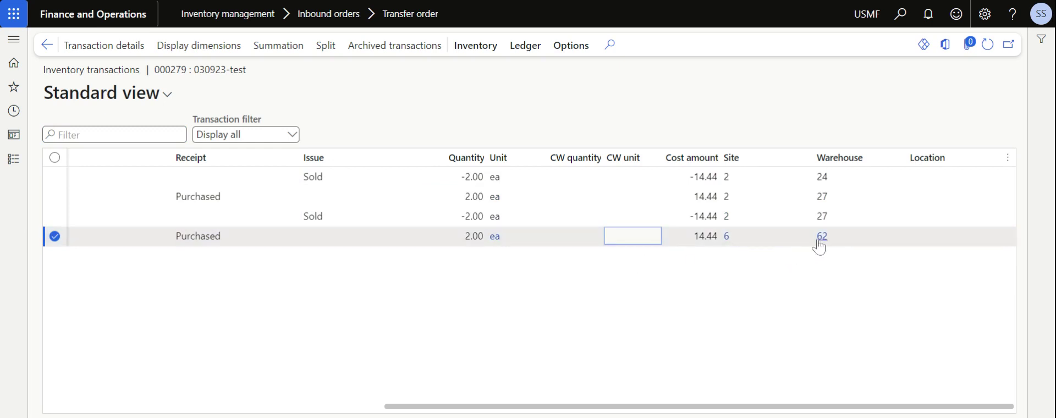
scroll(259, 286, "left", 5)
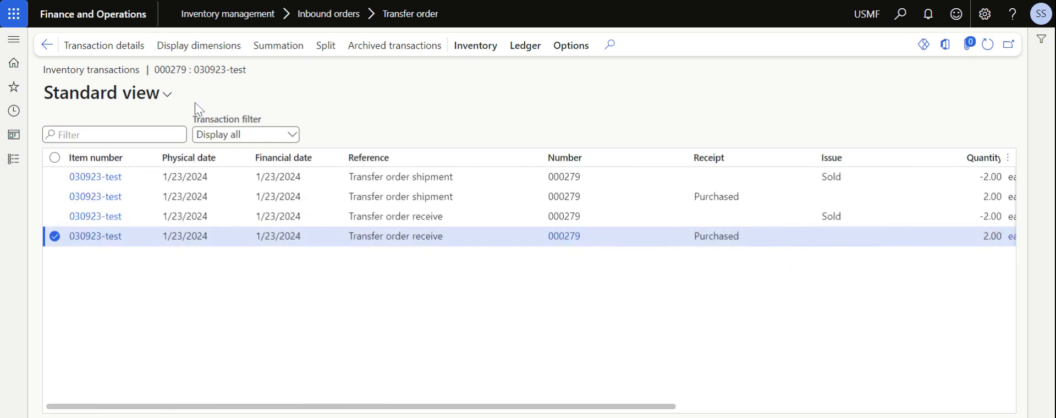
key("Escape")
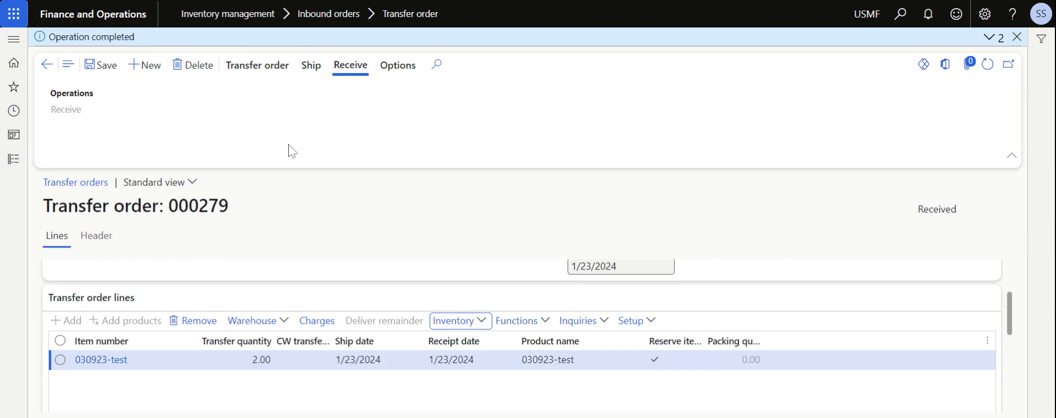
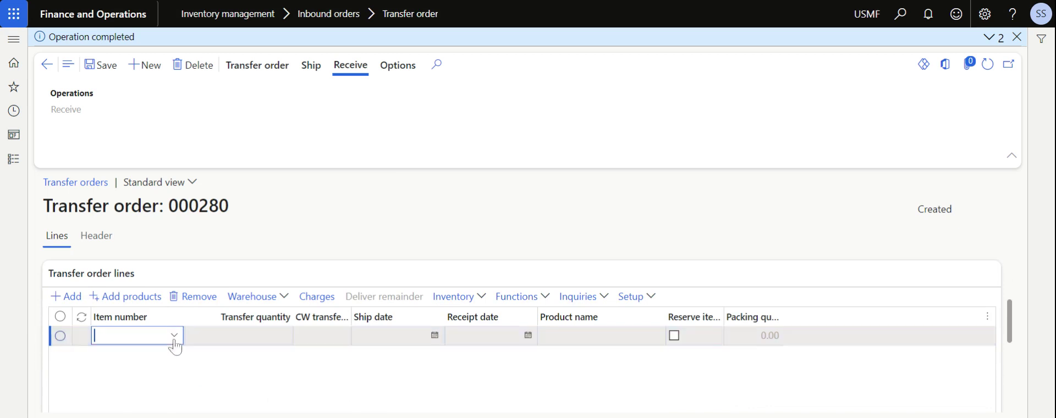
Step: Enter item 030923-test with a transfer quantity of 2 on the new transfer order line and check the line's reservation setup
left_click(173, 334)
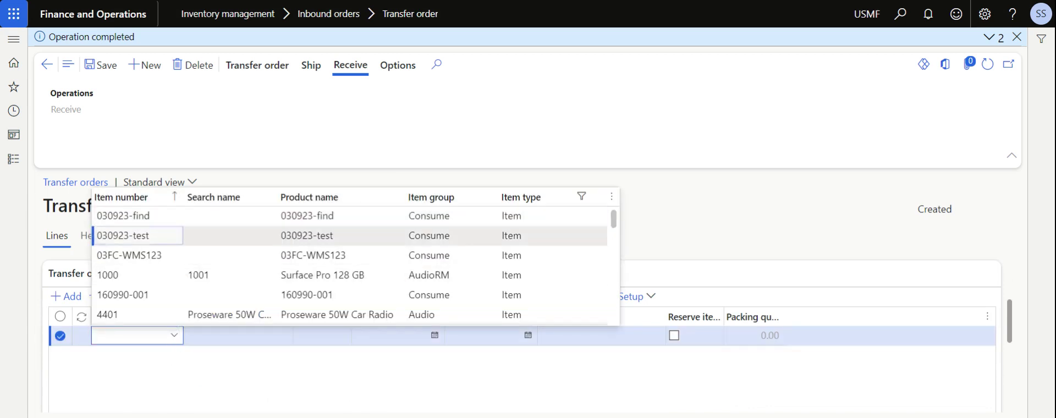
left_click(275, 235)
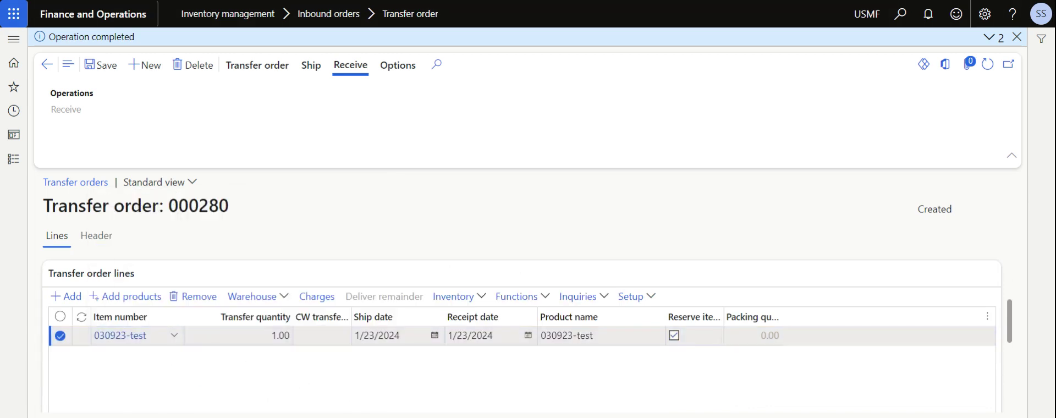
key("Tab")
type("2")
key("Tab")
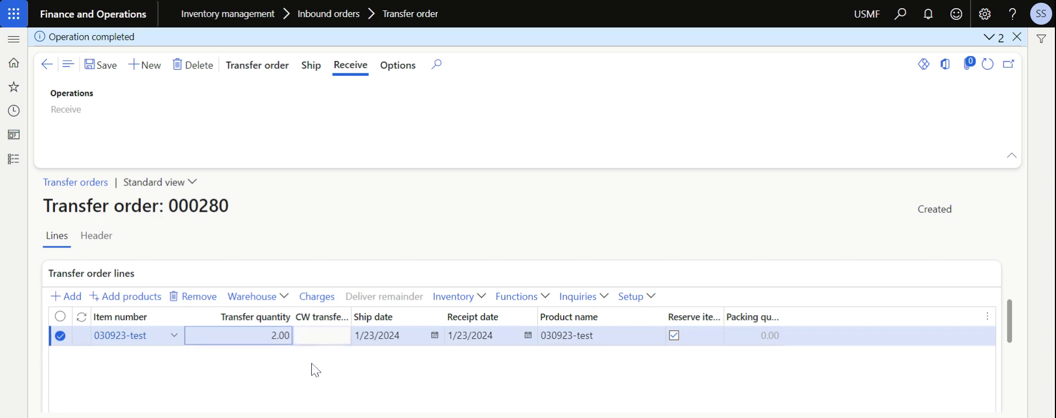
scroll(344, 370, "down", 1)
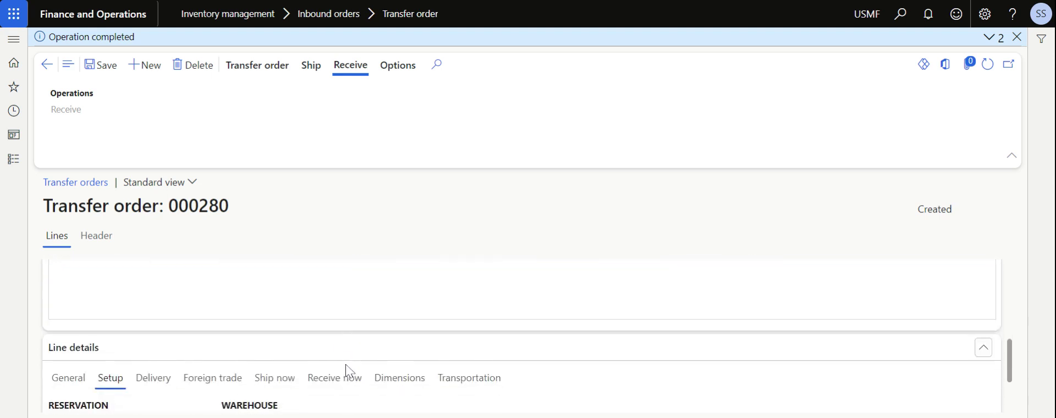
scroll(211, 385, "down", 1)
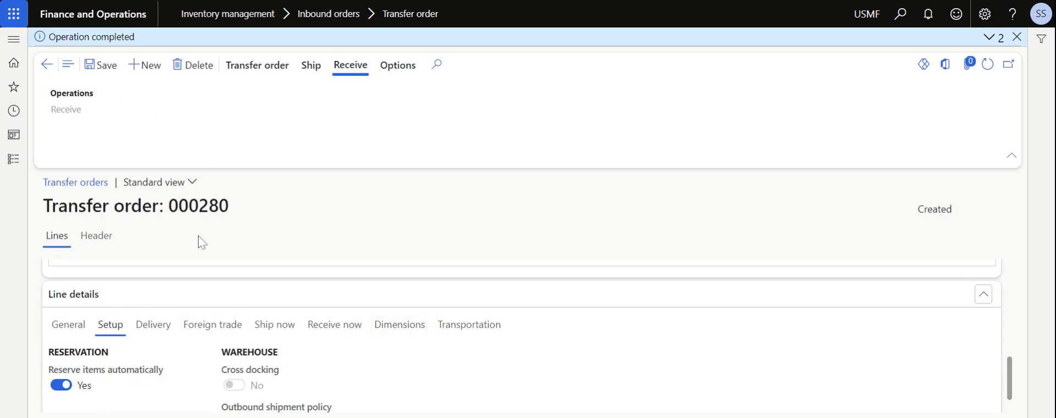
scroll(181, 304, "up", 3)
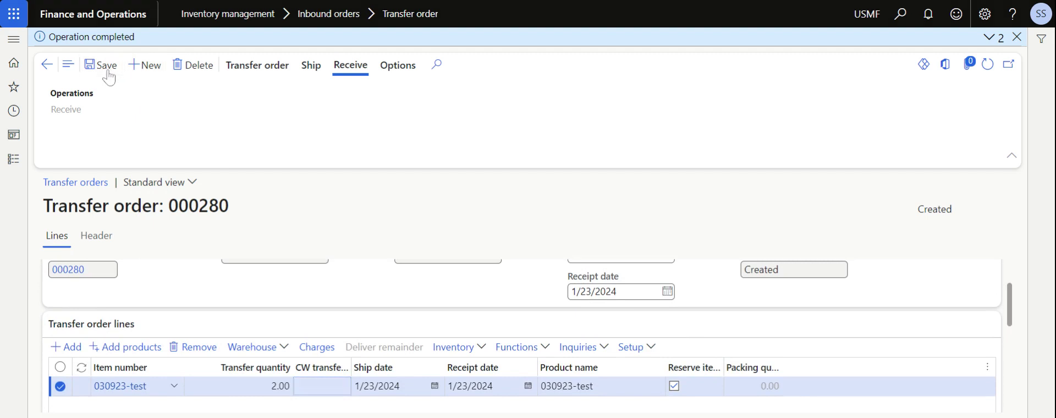
Step: Ship the transfer order with the update set to All and Autoreceive enabled, and check the order's status
left_click(308, 71)
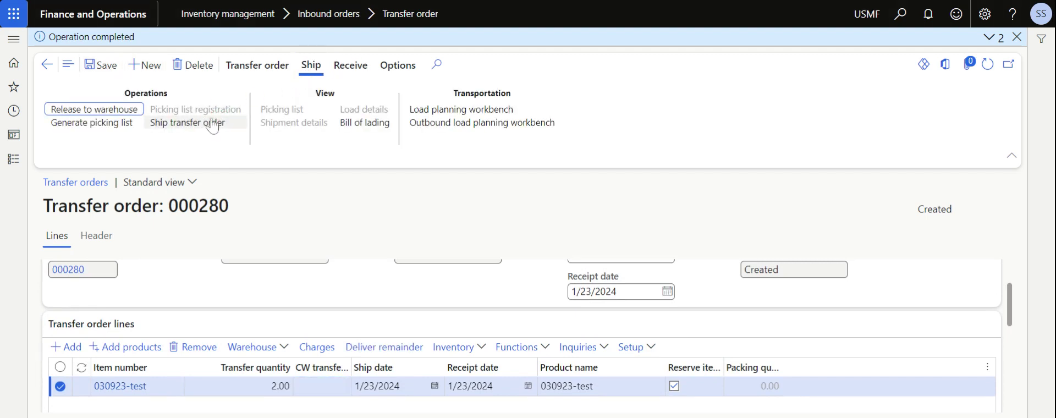
left_click(188, 122)
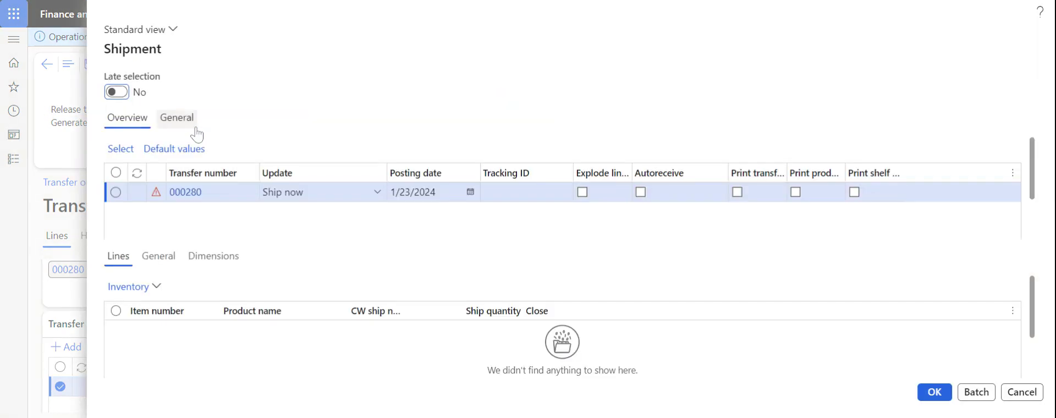
left_click(380, 201)
left_click(305, 258)
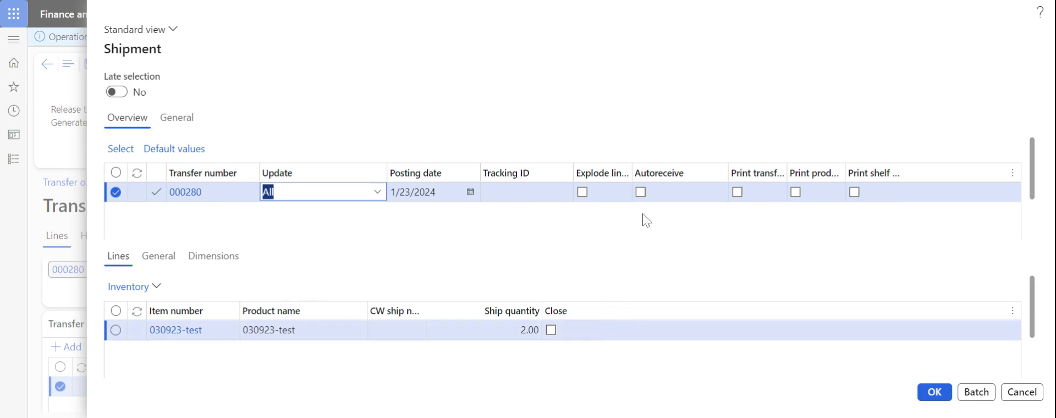
mouse_move(661, 187)
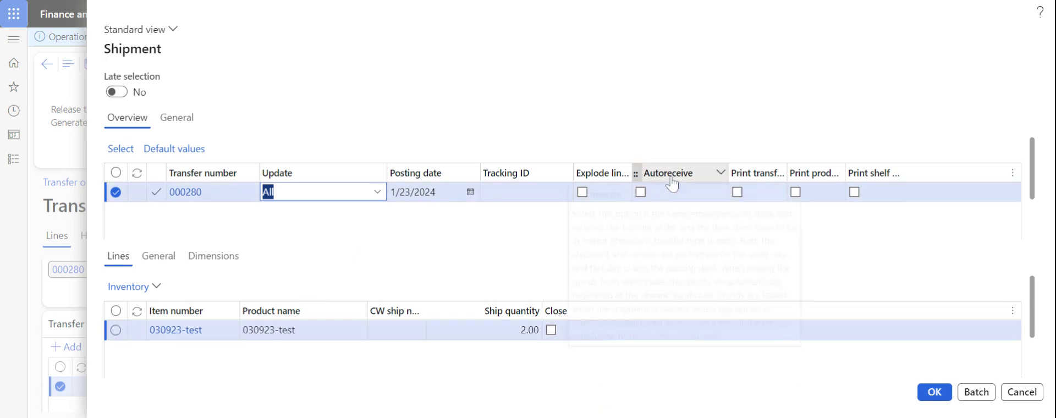
left_click(640, 196)
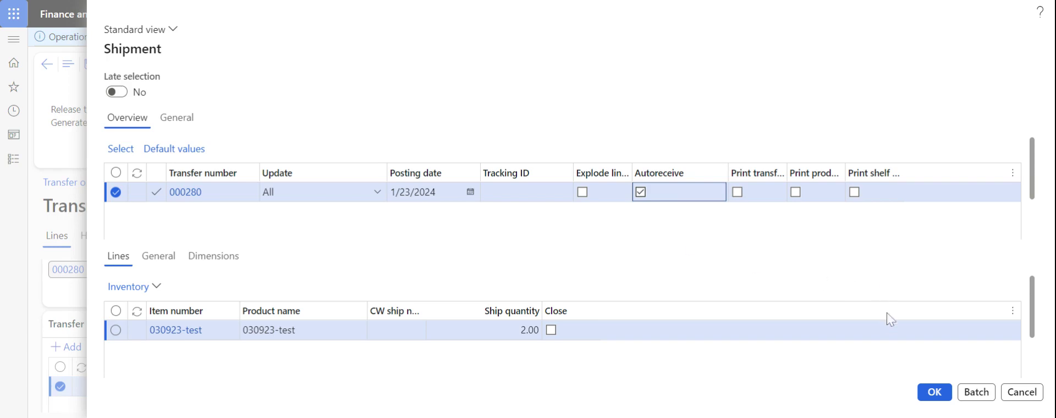
left_click(933, 392)
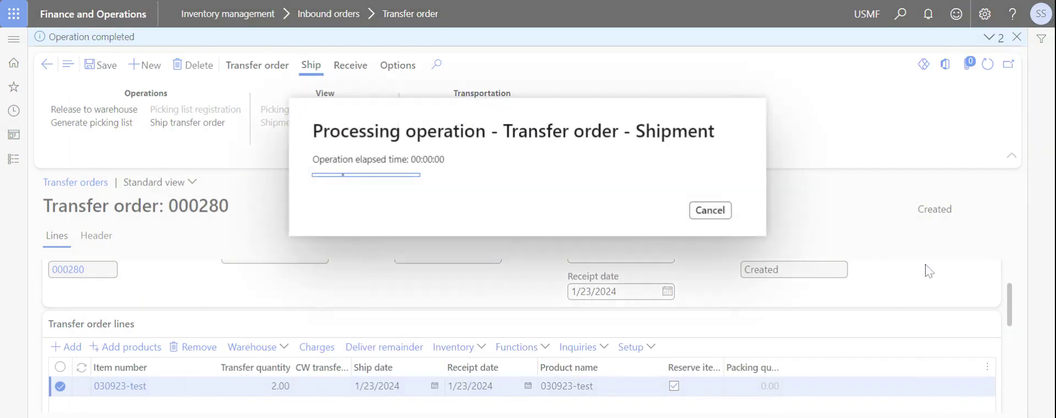
double_click(936, 210)
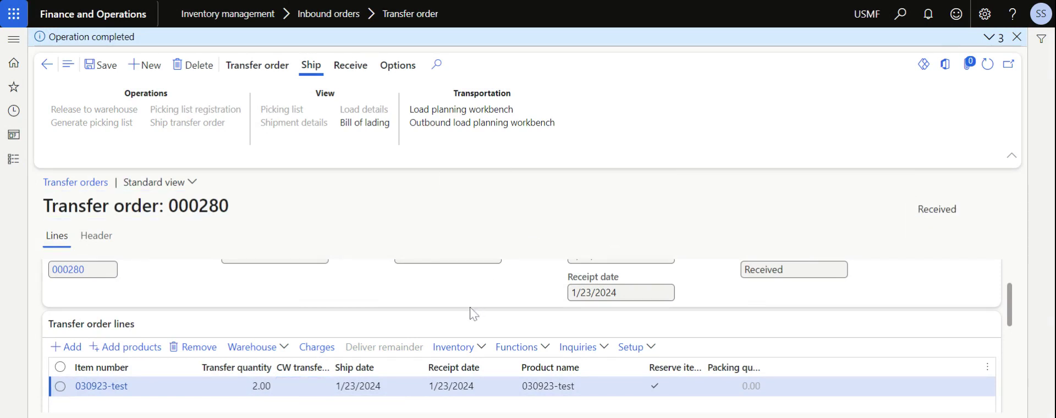
Step: Review the 030923-test line's inventory transactions, comparing receipt and issue status, cost amount, site, warehouse and reference for each row
left_click(477, 358)
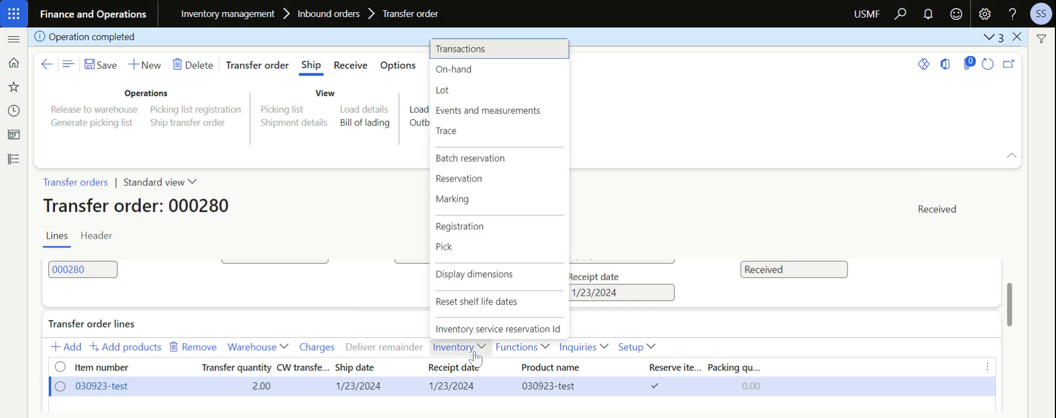
left_click(466, 51)
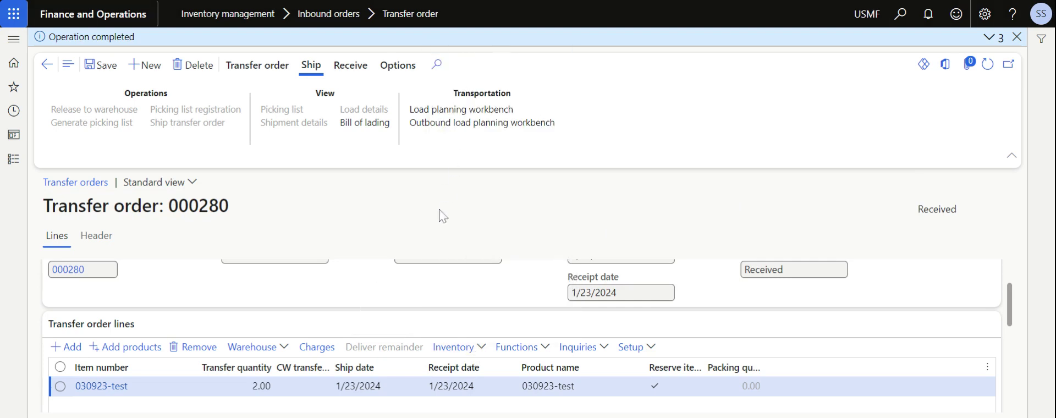
scroll(541, 252, "right", 3)
scroll(541, 252, "right", 5)
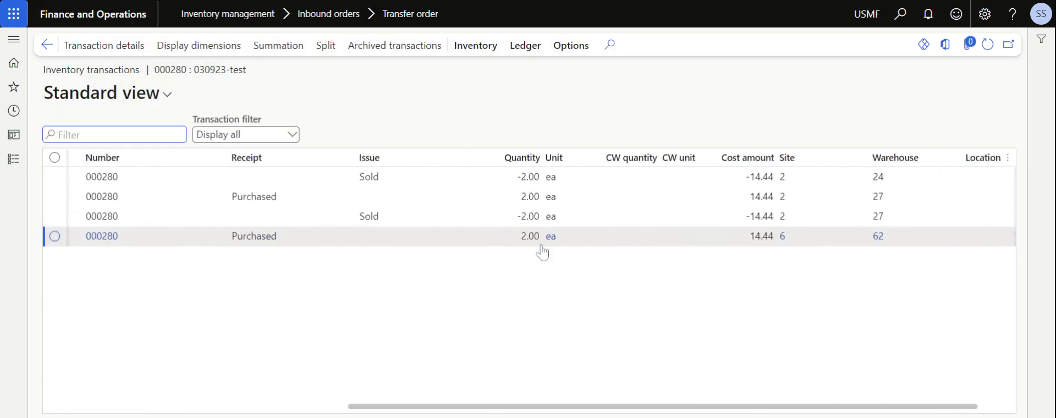
left_click(596, 176)
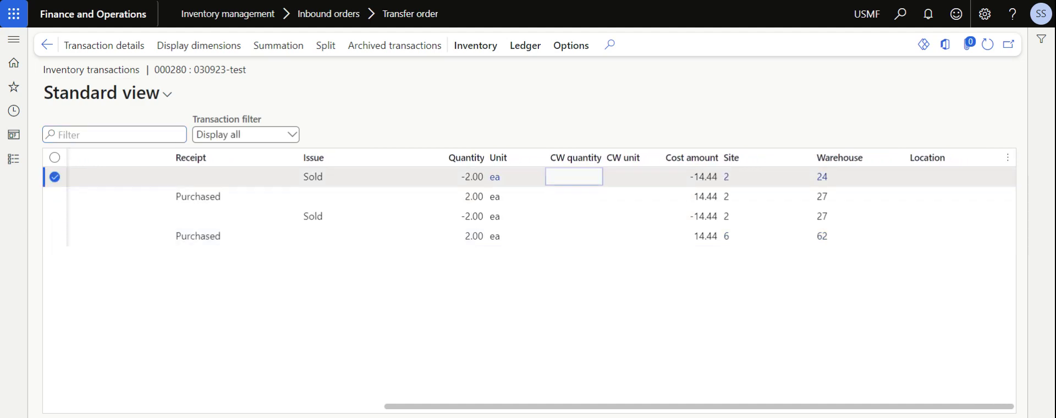
left_click(599, 196)
left_click(606, 222)
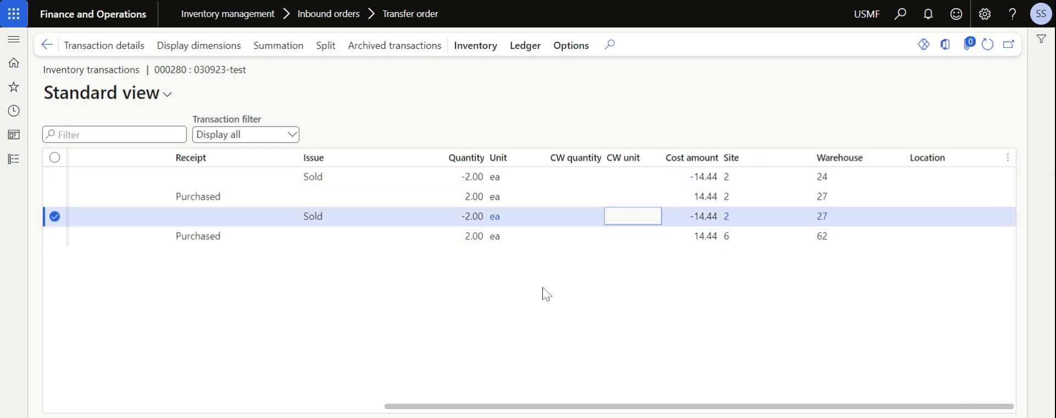
scroll(545, 292, "left", 10)
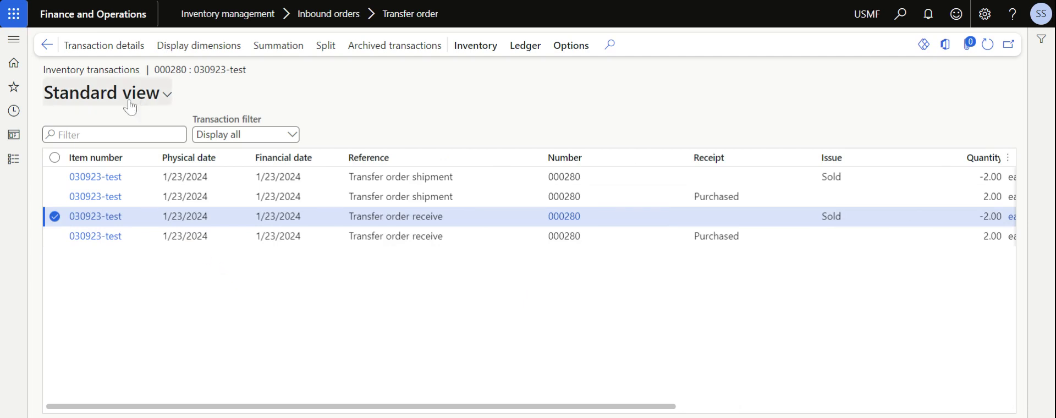
Step: Close the inventory transactions and leave the transfer order for the list of transfer orders
key("Escape")
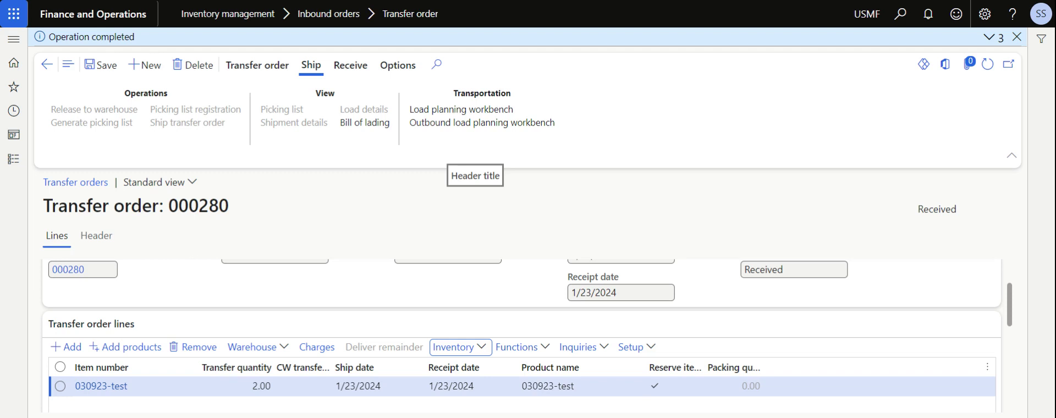
left_click(48, 68)
left_click(89, 17)
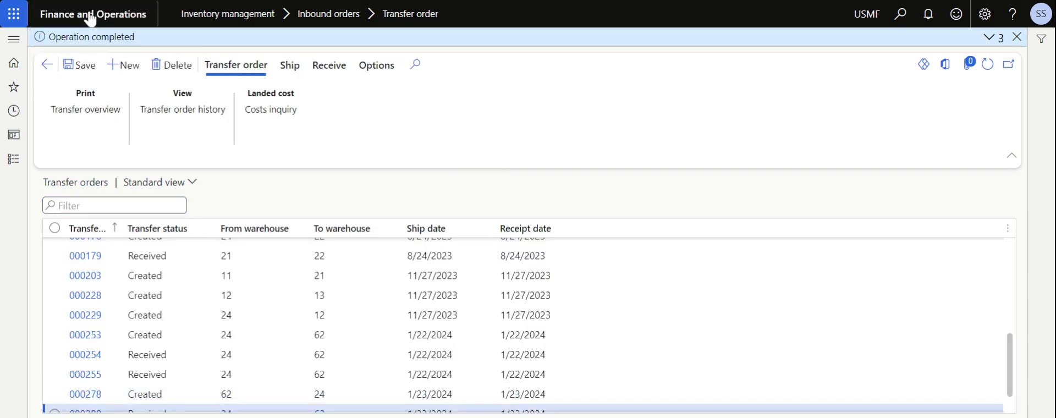